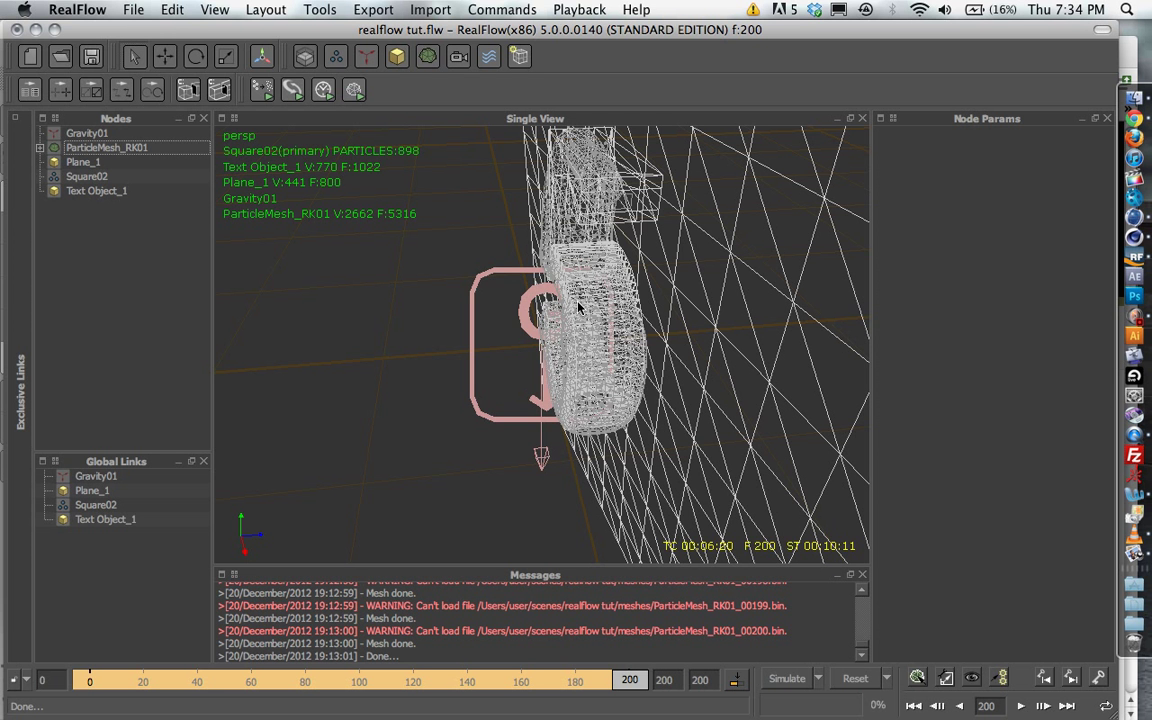
Switch to the Untitled 1 scene in Cinema 4D and delete its existing RealFlow Mesh Importer object
key(F9)
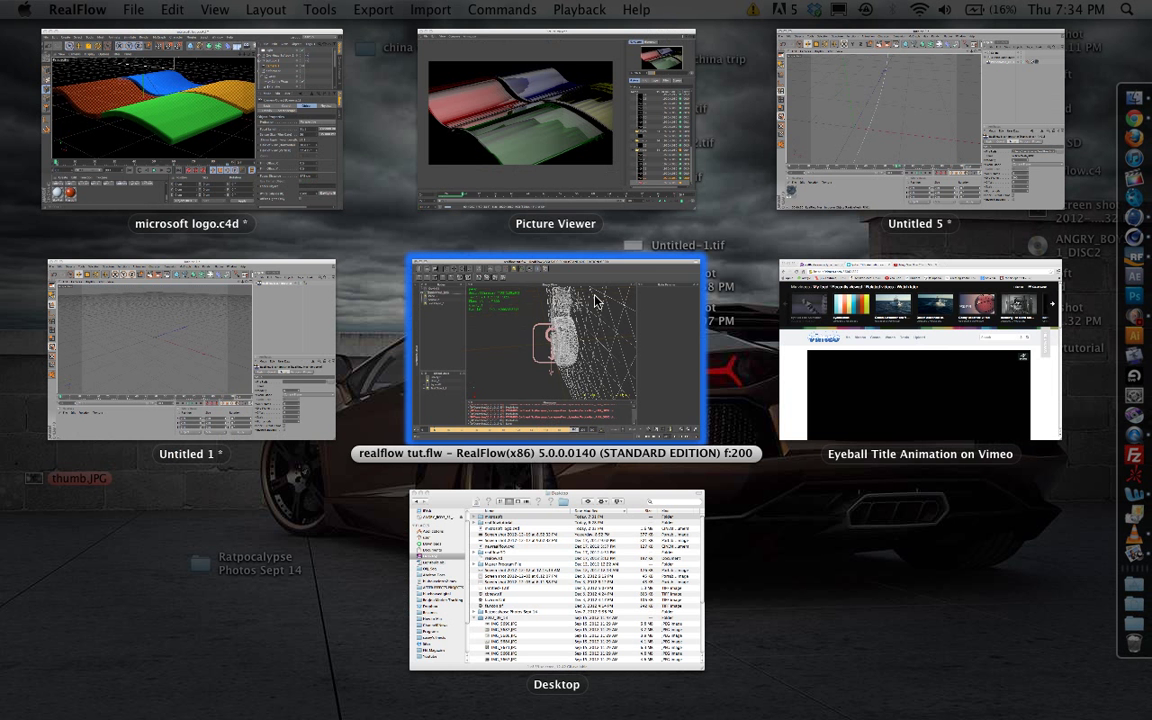
click(310, 280)
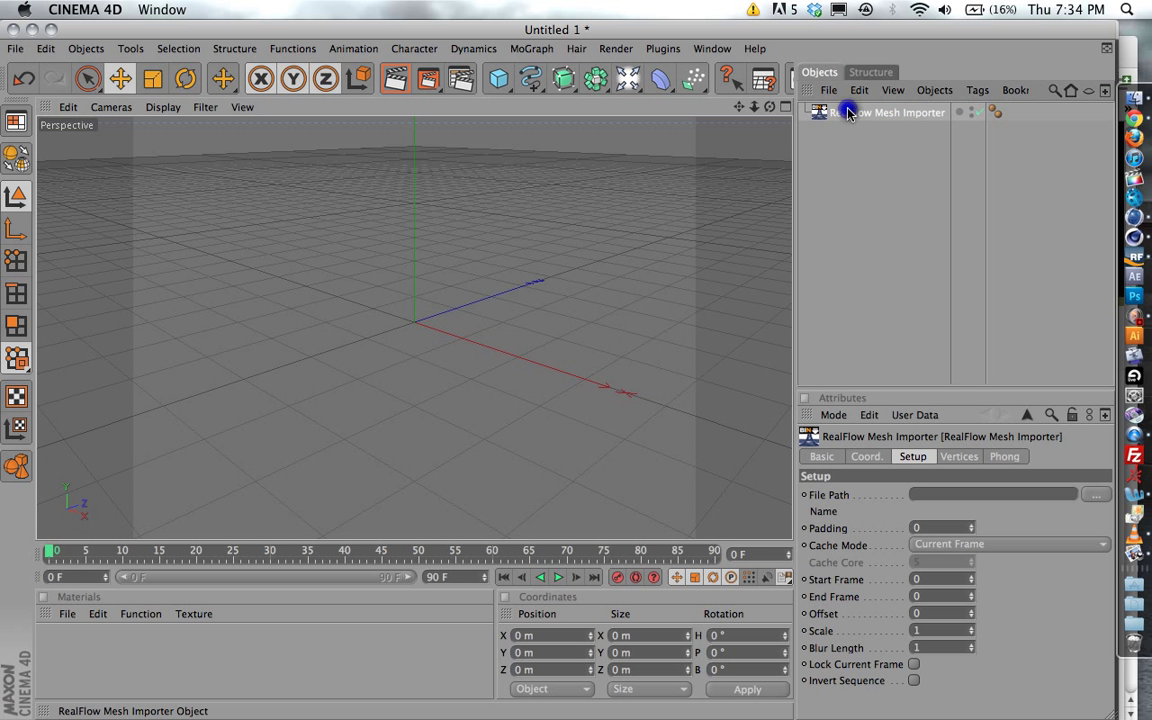
key(Delete)
Add a new RealFlow Mesh Importer object to the empty scene
click(649, 50)
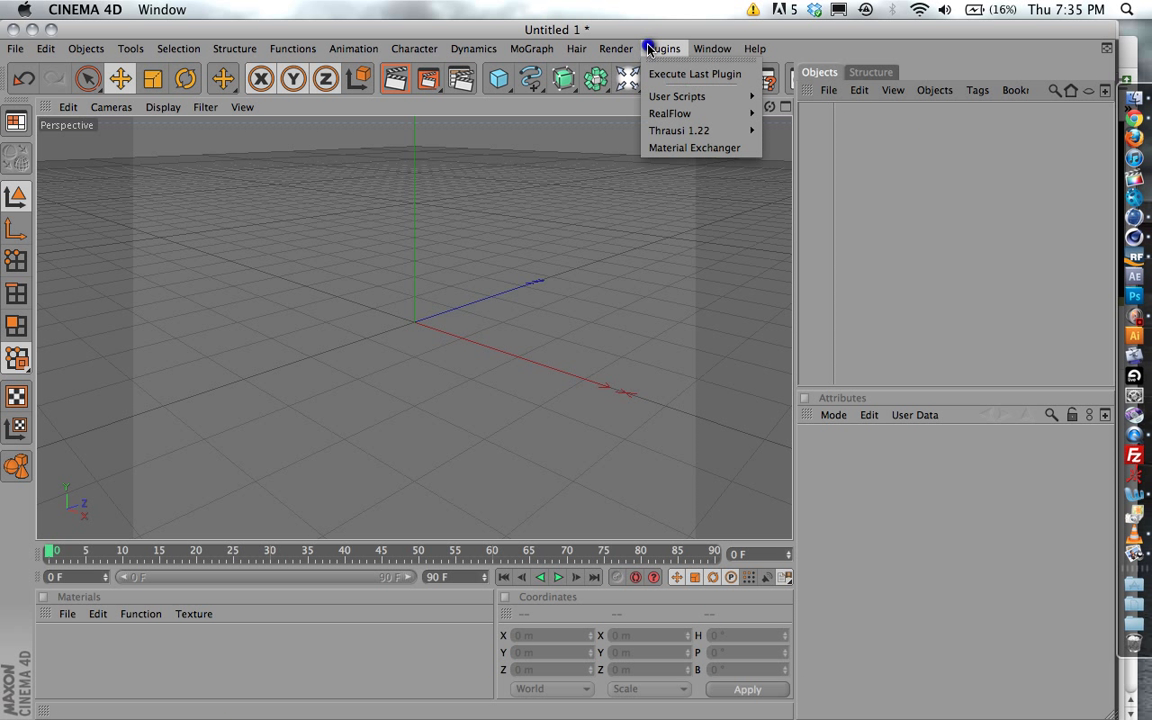
mouse_move(651, 116)
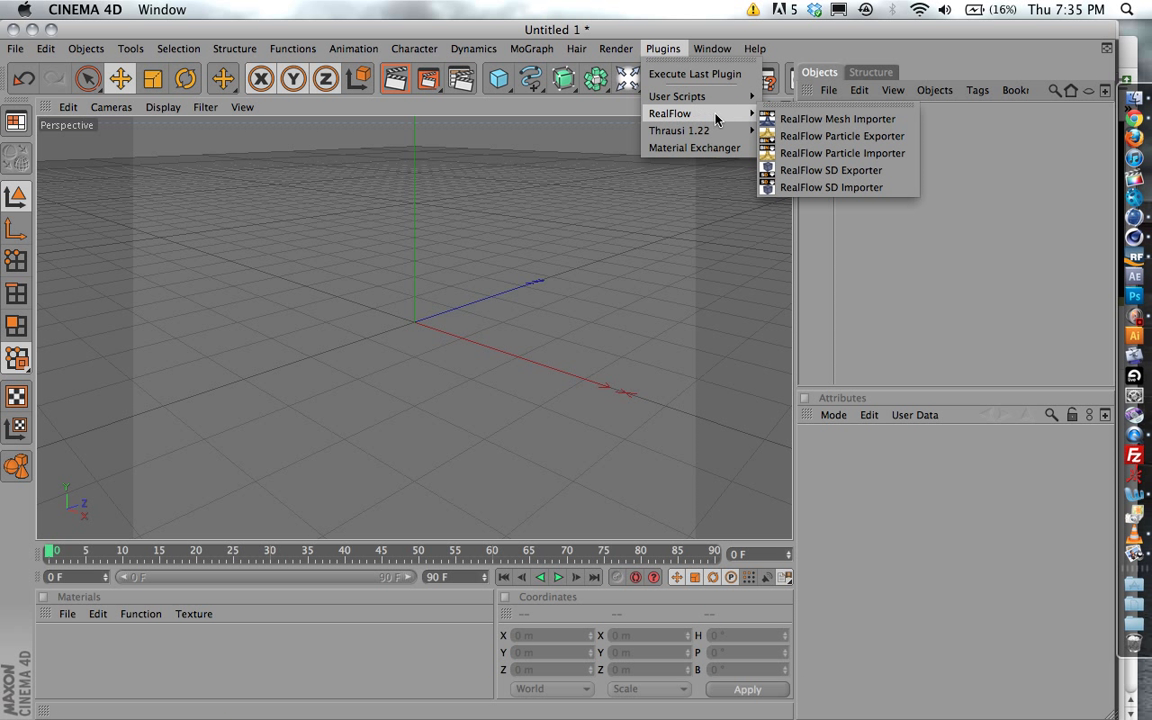
click(783, 119)
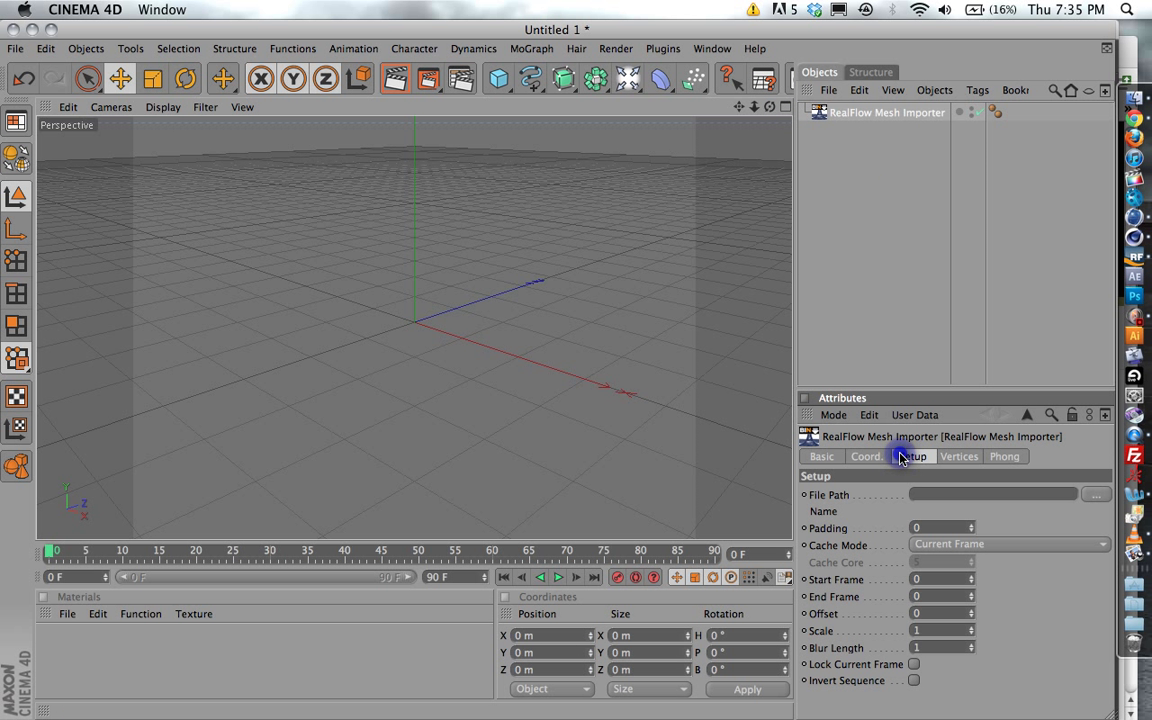
Load ParticleMesh_RK01_00000.bin from the scenes/realflow tut/meshes folder as the mesh importer's file path
click(1097, 495)
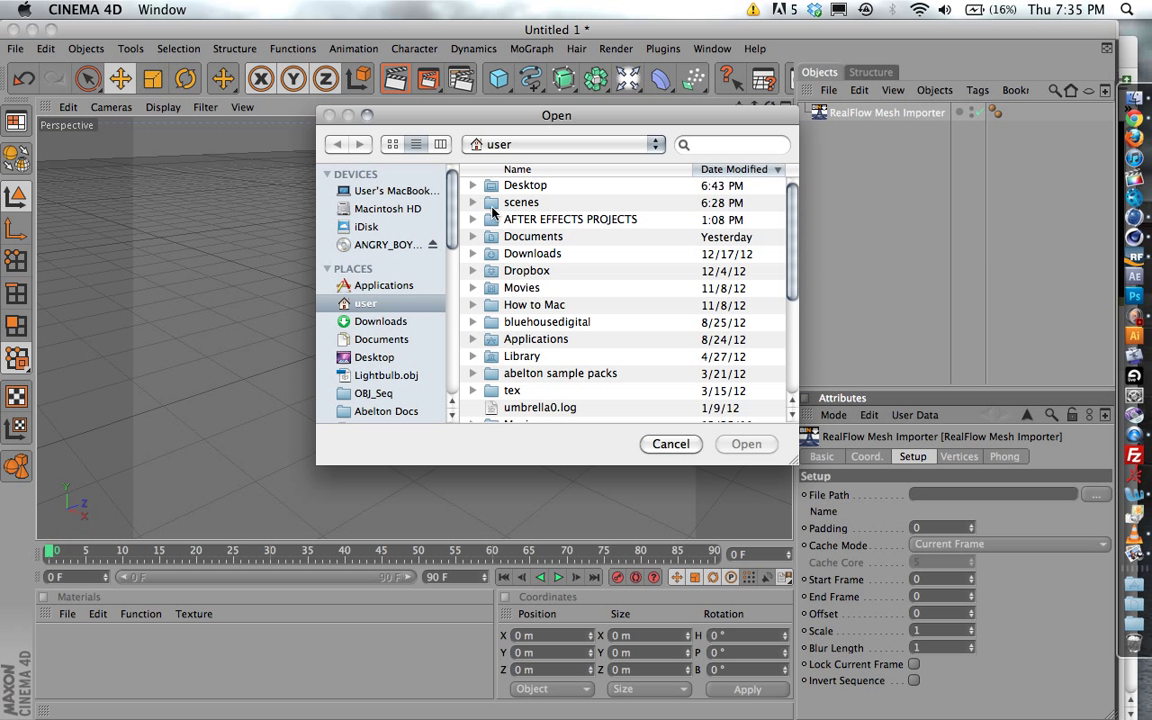
click(473, 203)
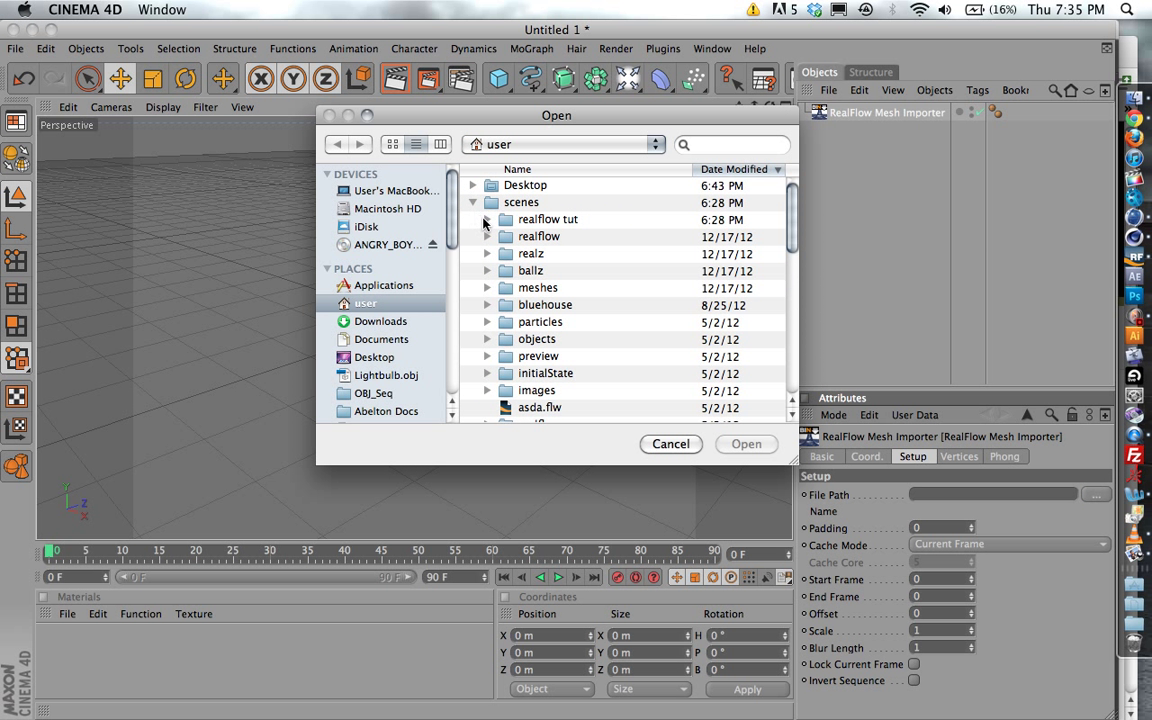
click(487, 220)
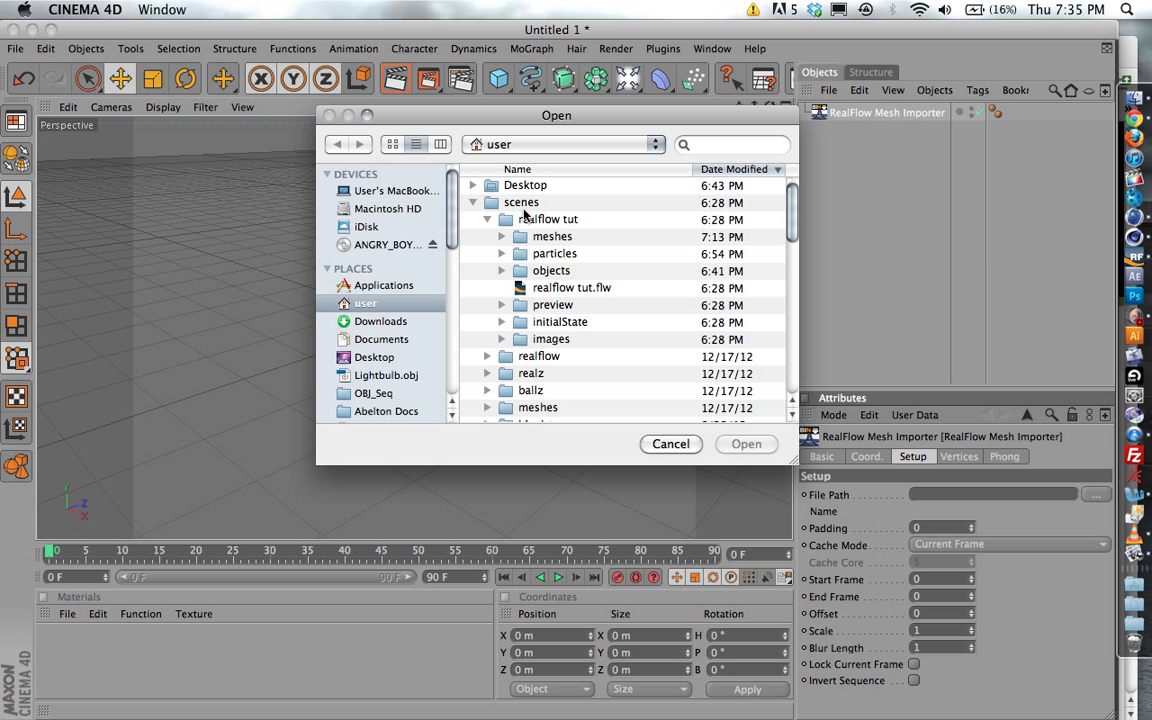
click(527, 217)
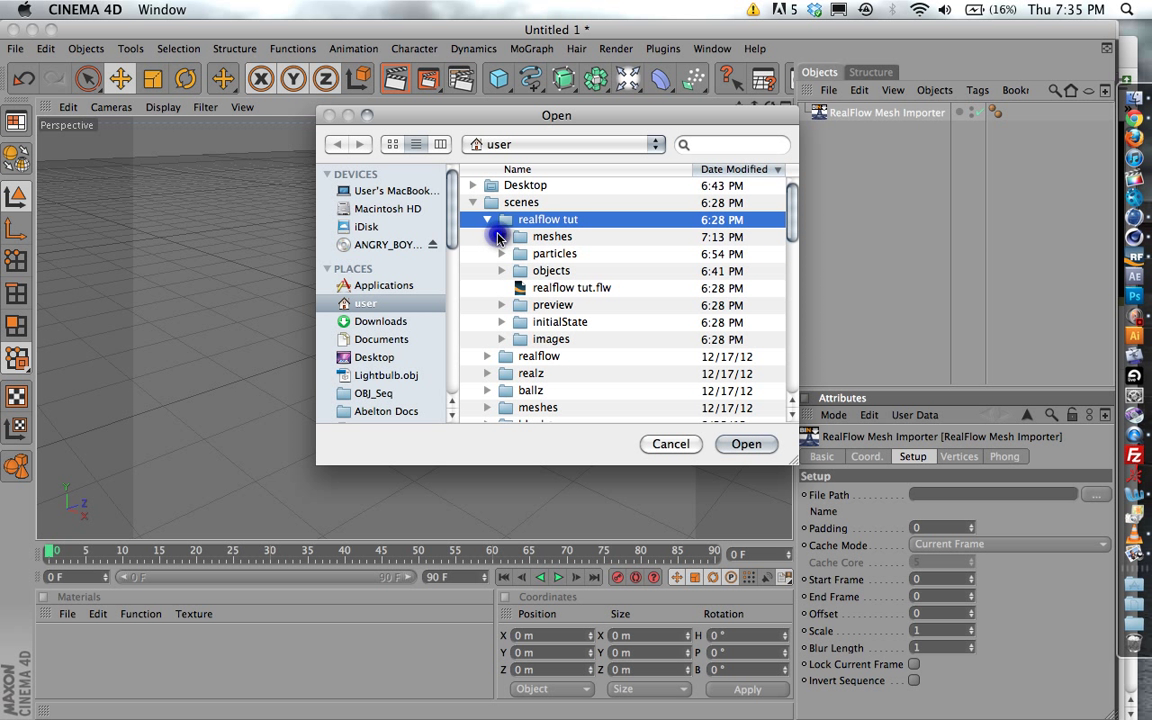
click(500, 237)
scroll(567, 258, down, 20)
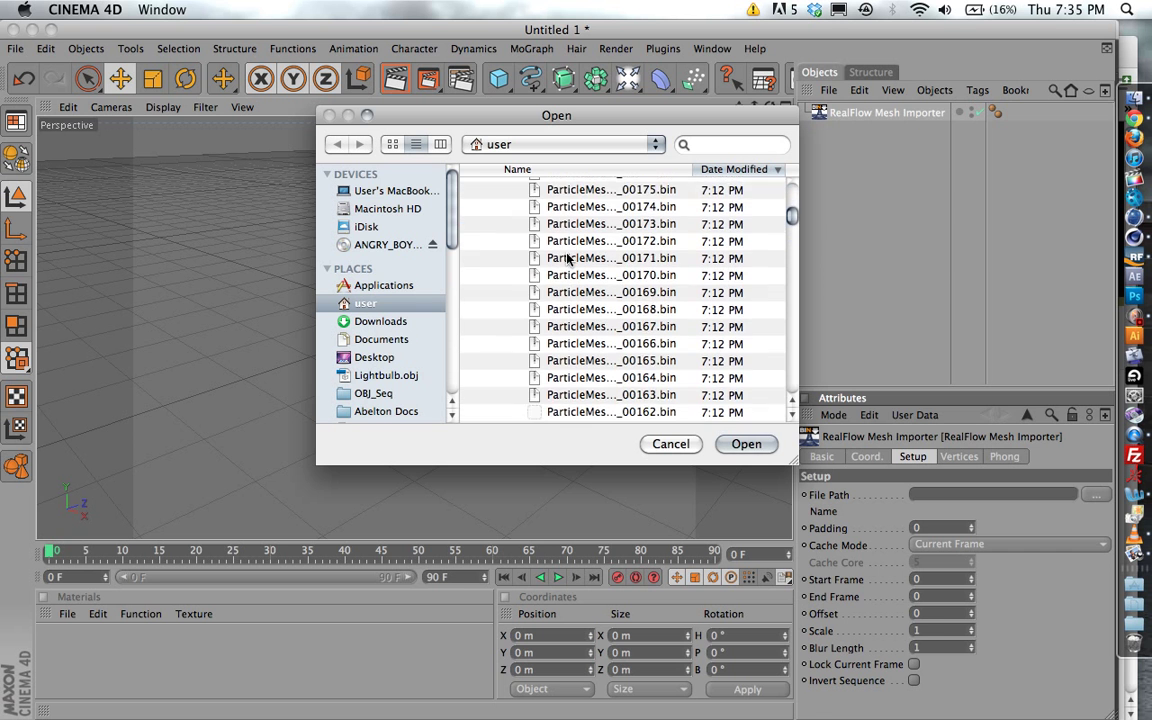
scroll(567, 258, down, 4)
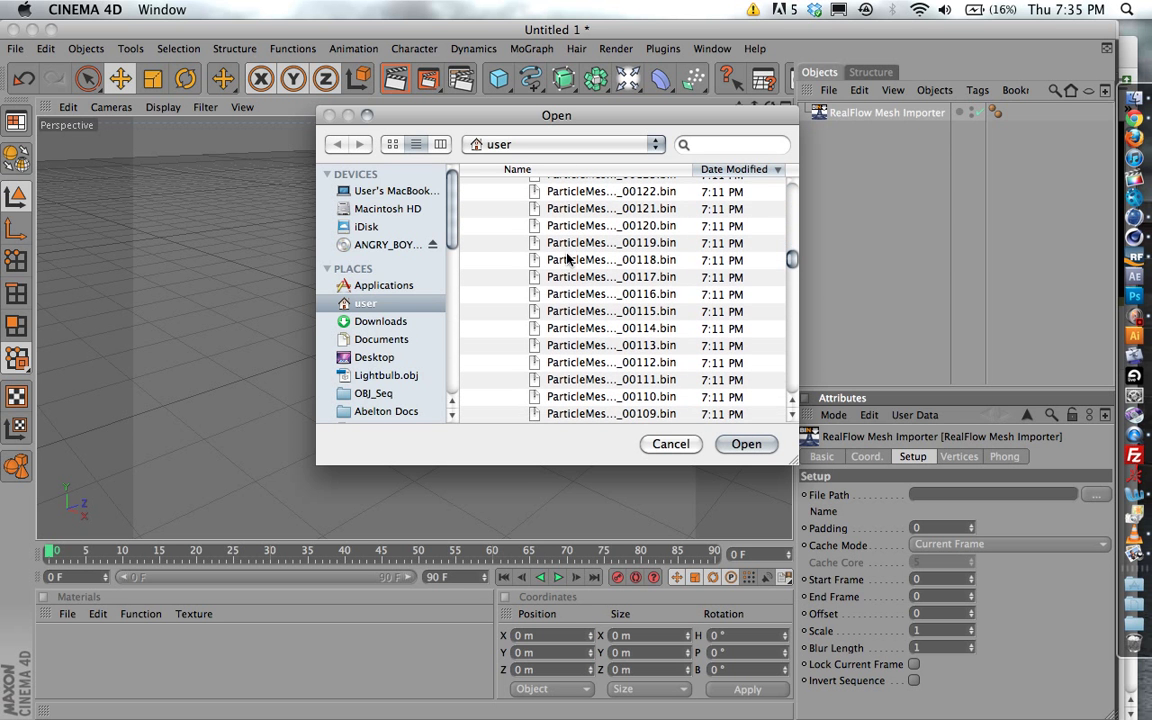
scroll(567, 258, down, 8)
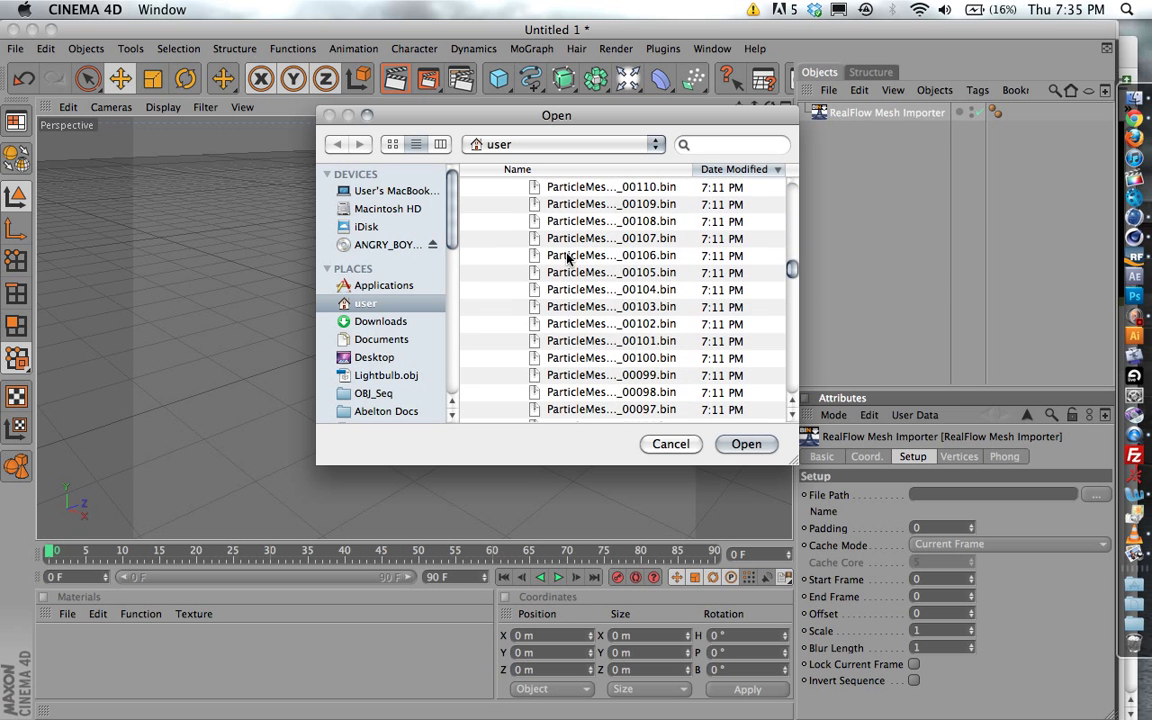
scroll(567, 258, down, 11)
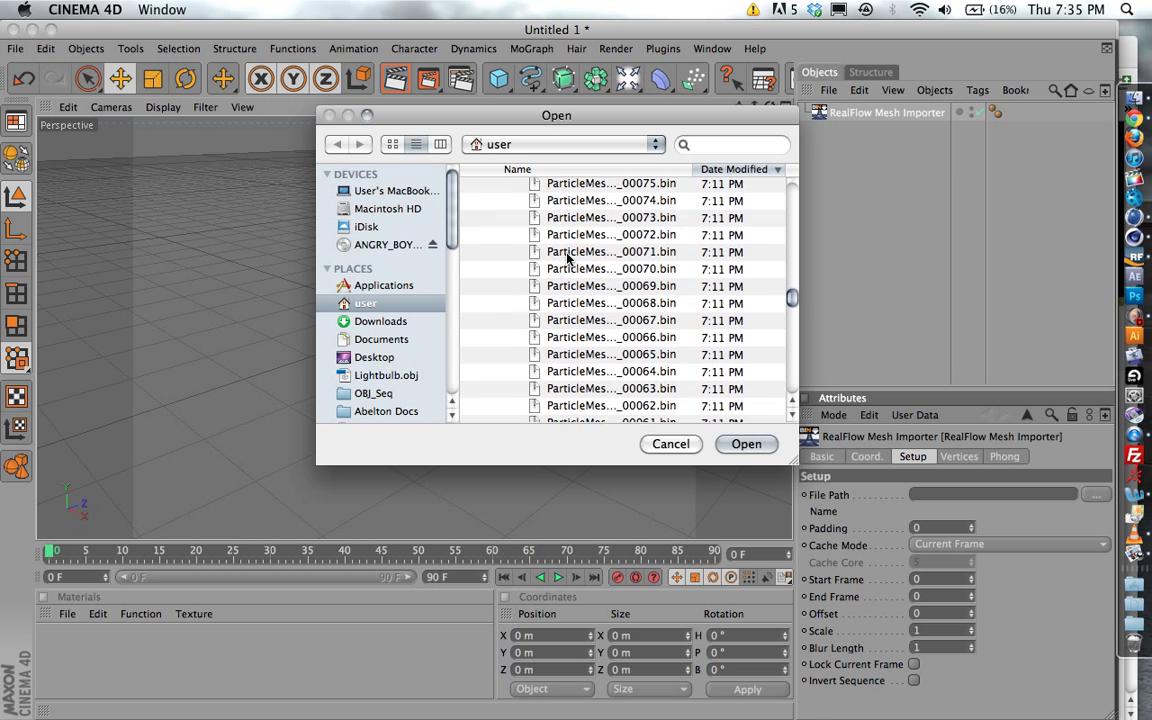
scroll(567, 258, down, 10)
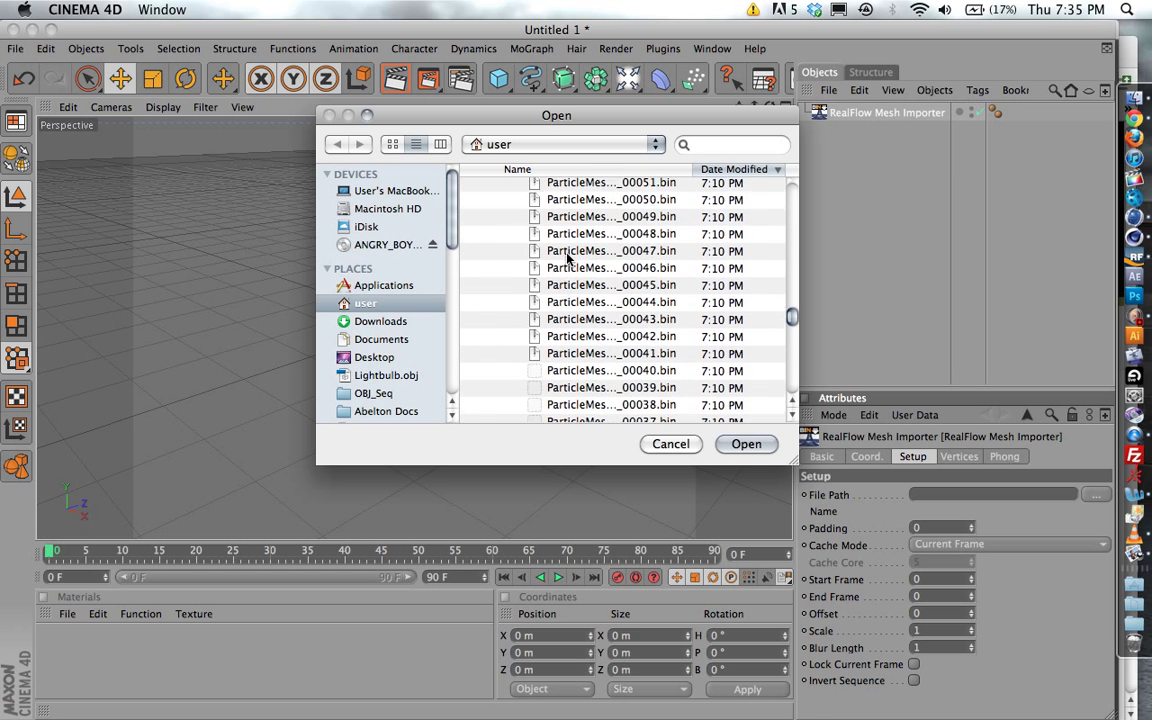
scroll(567, 258, down, 10)
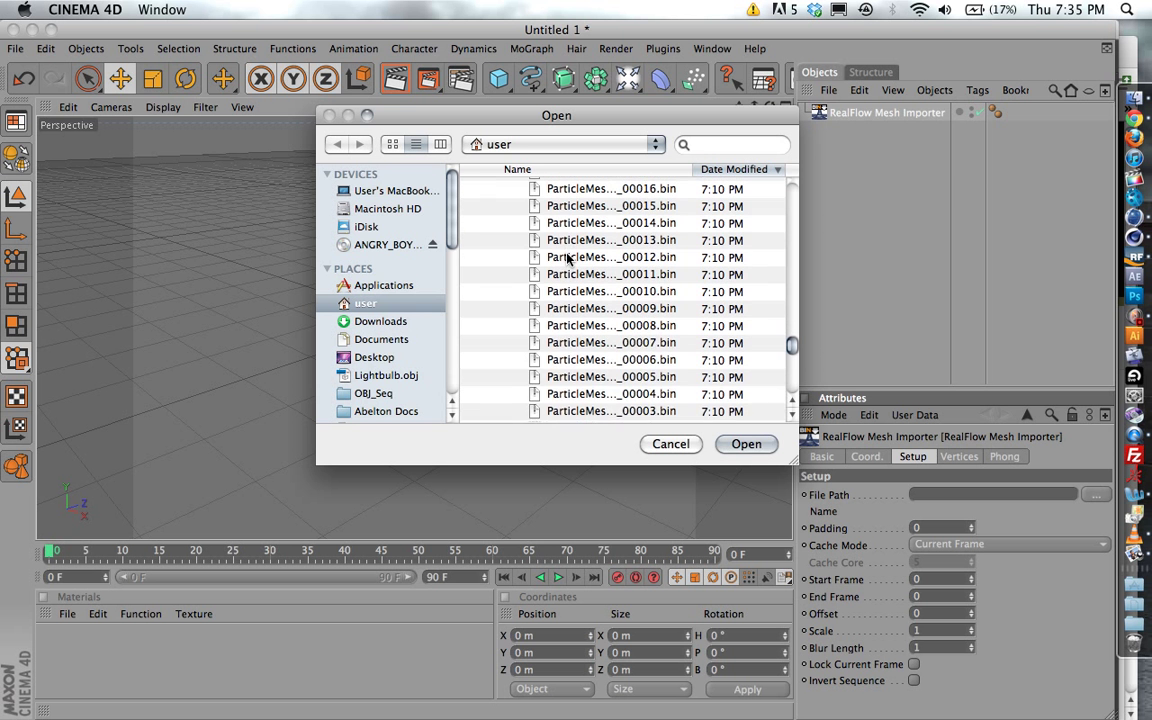
click(585, 343)
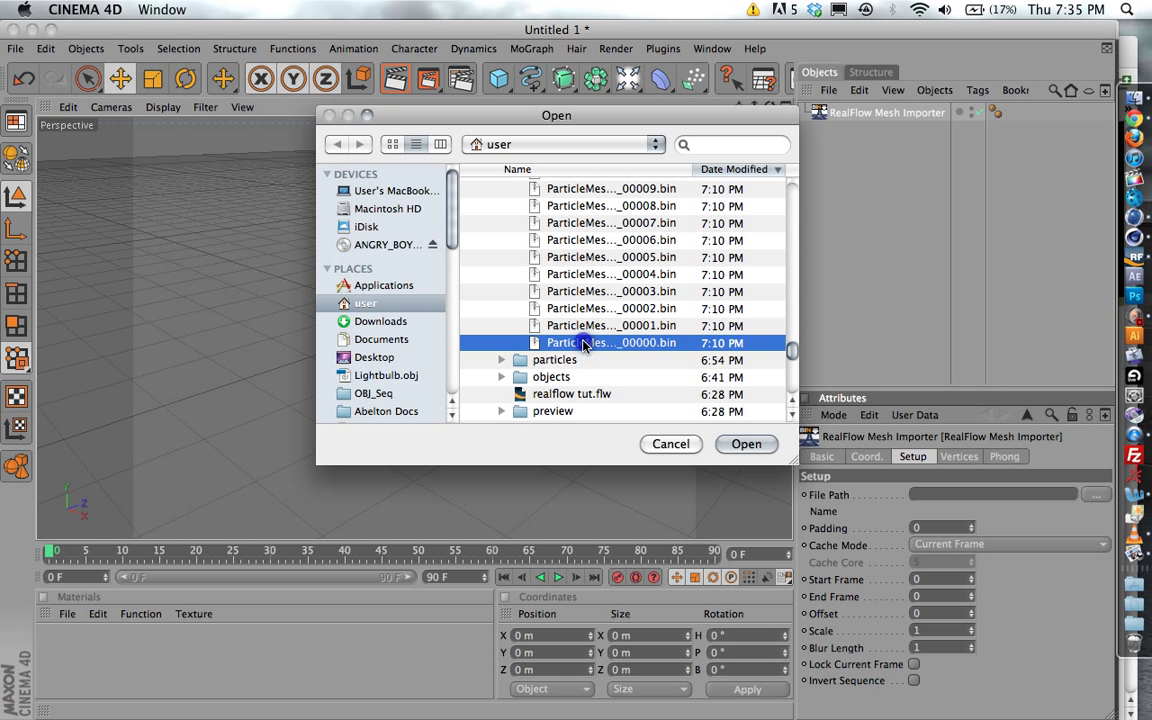
click(743, 444)
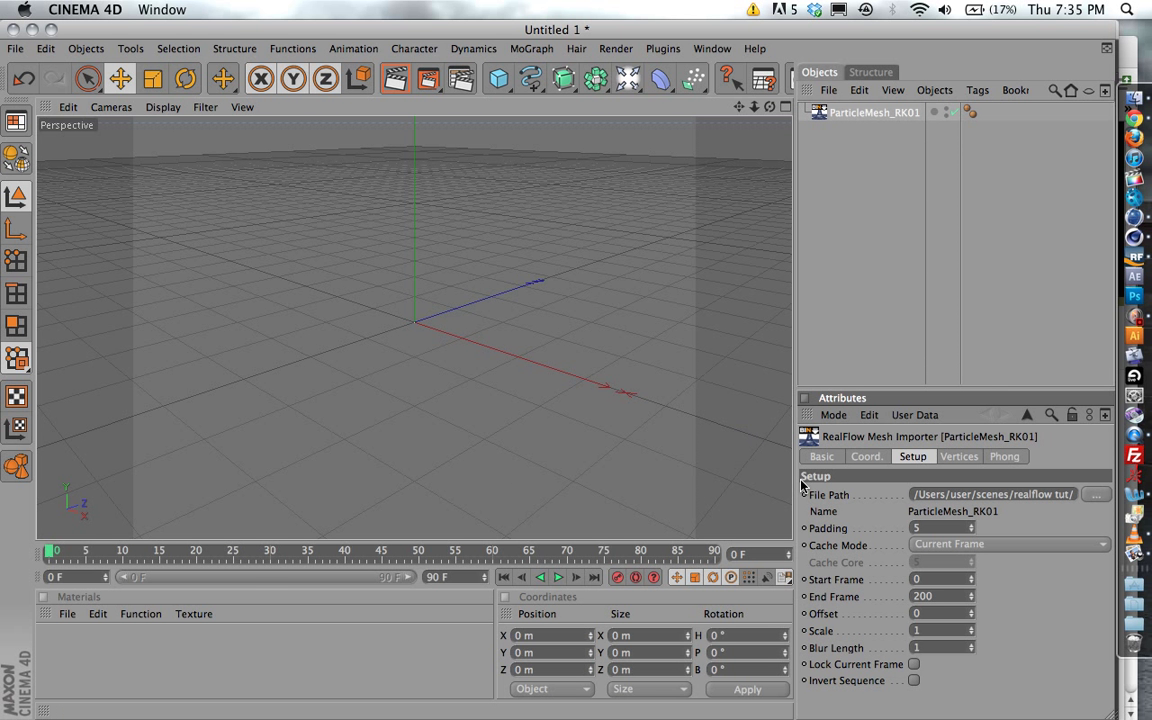
Check the importer's end frame, and play back the imported mesh animation from the start, stopping at frame 66
click(948, 597)
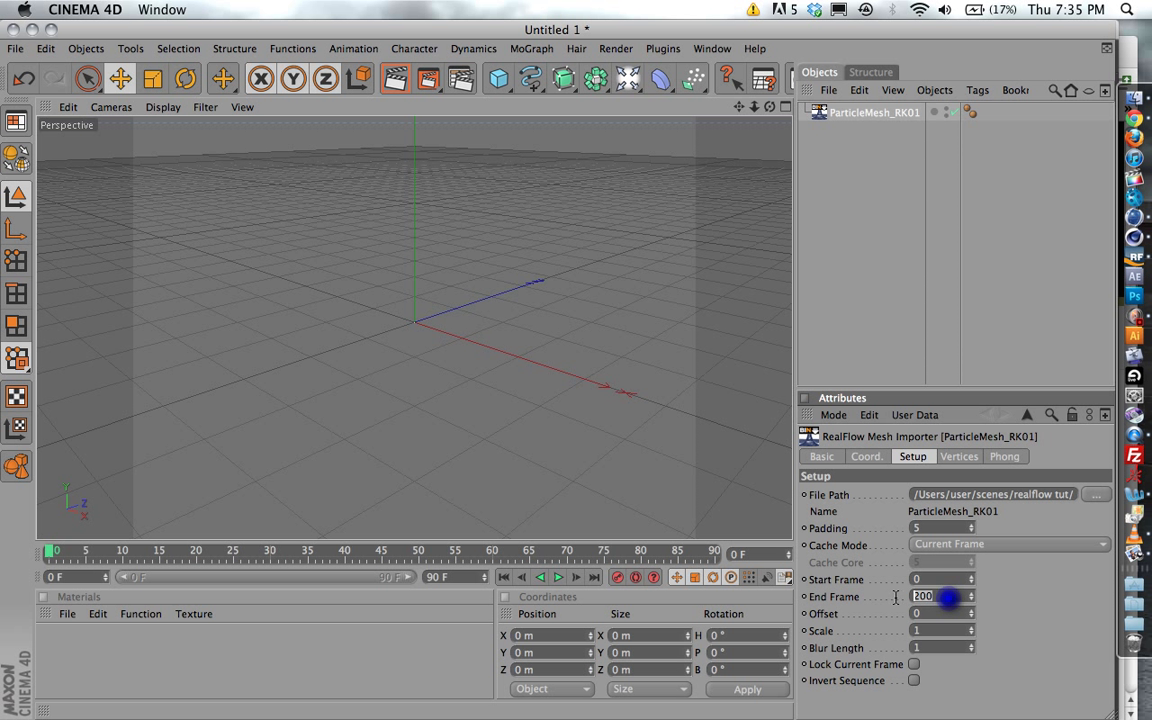
click(916, 597)
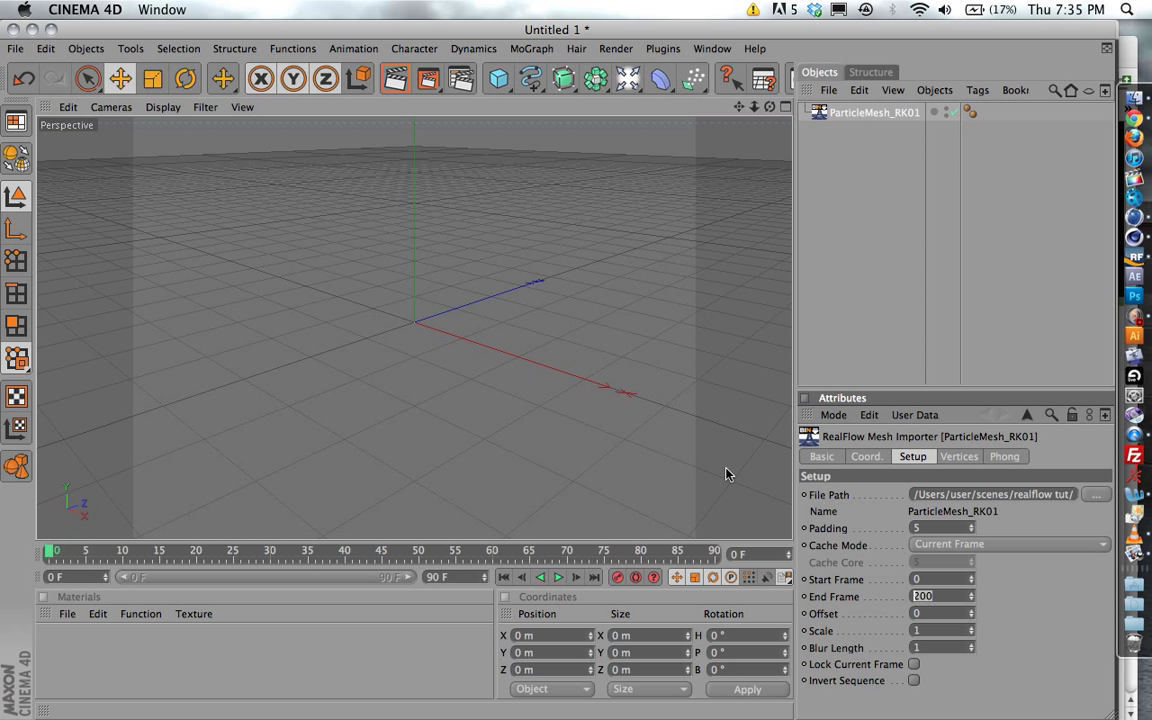
click(561, 578)
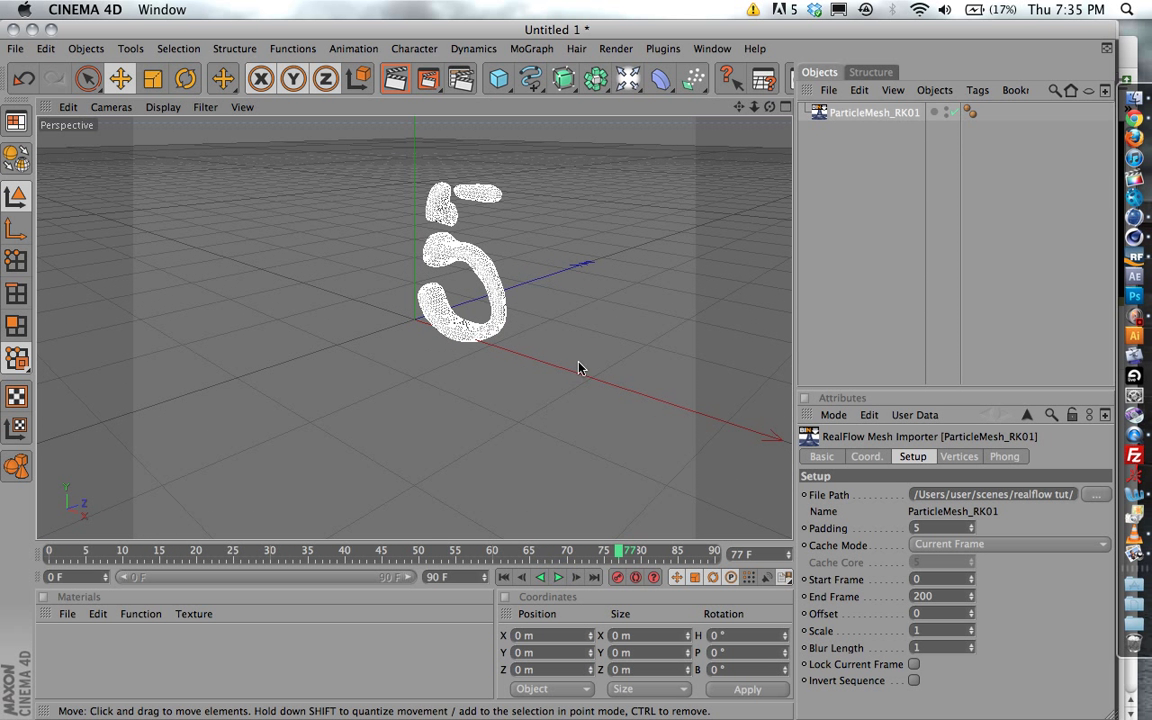
drag(741, 107, 557, 375)
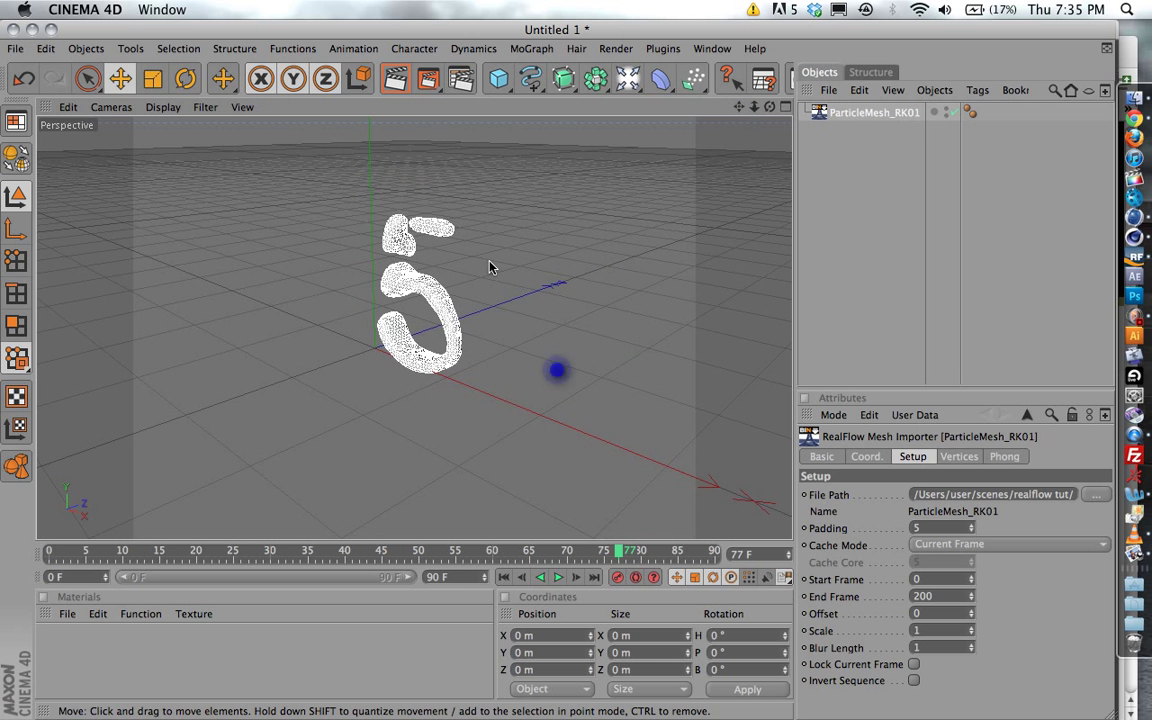
scroll(490, 265, up, 4)
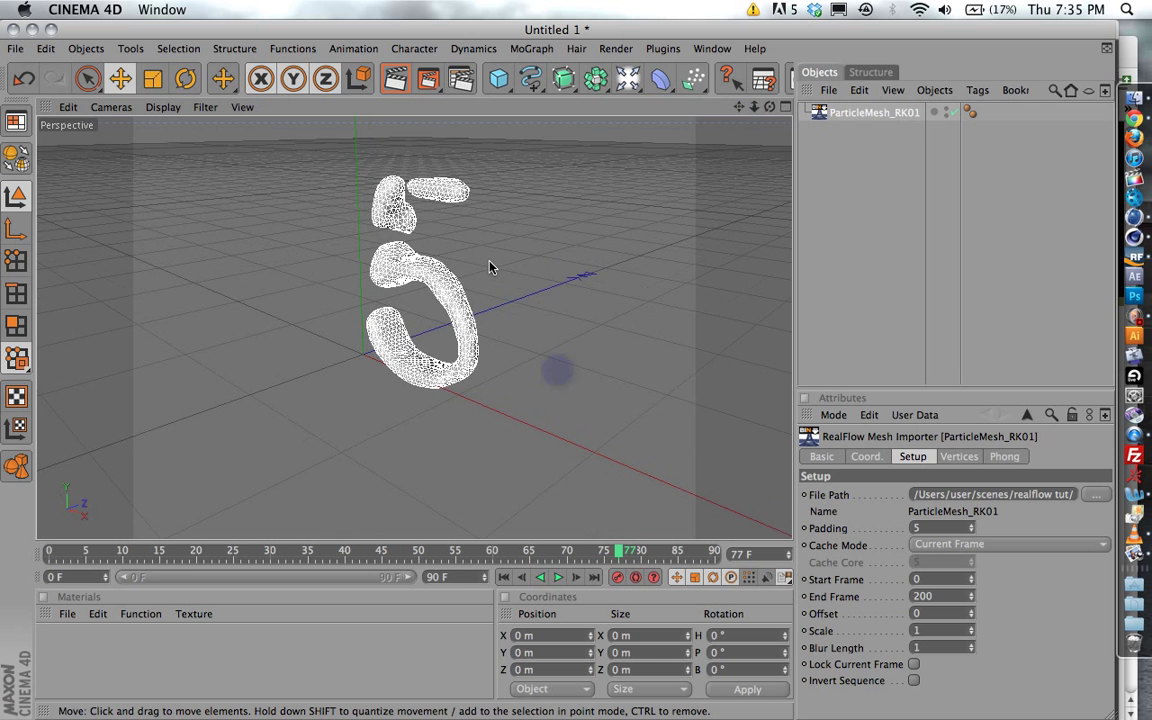
click(508, 580)
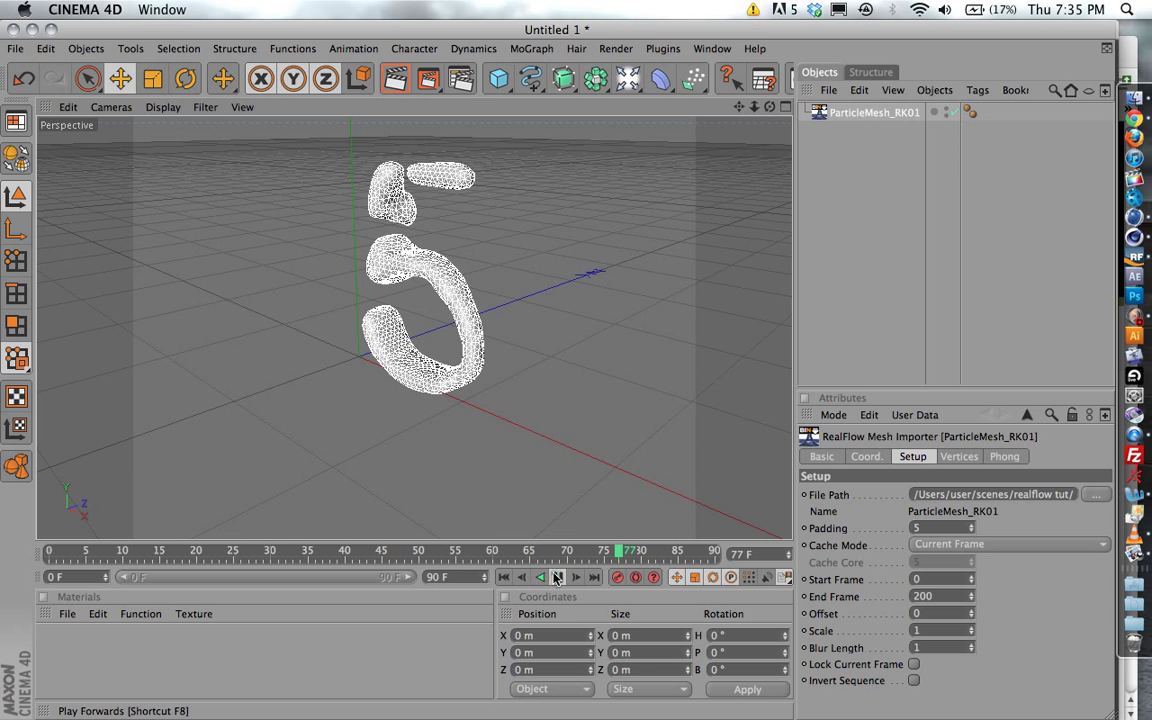
click(557, 577)
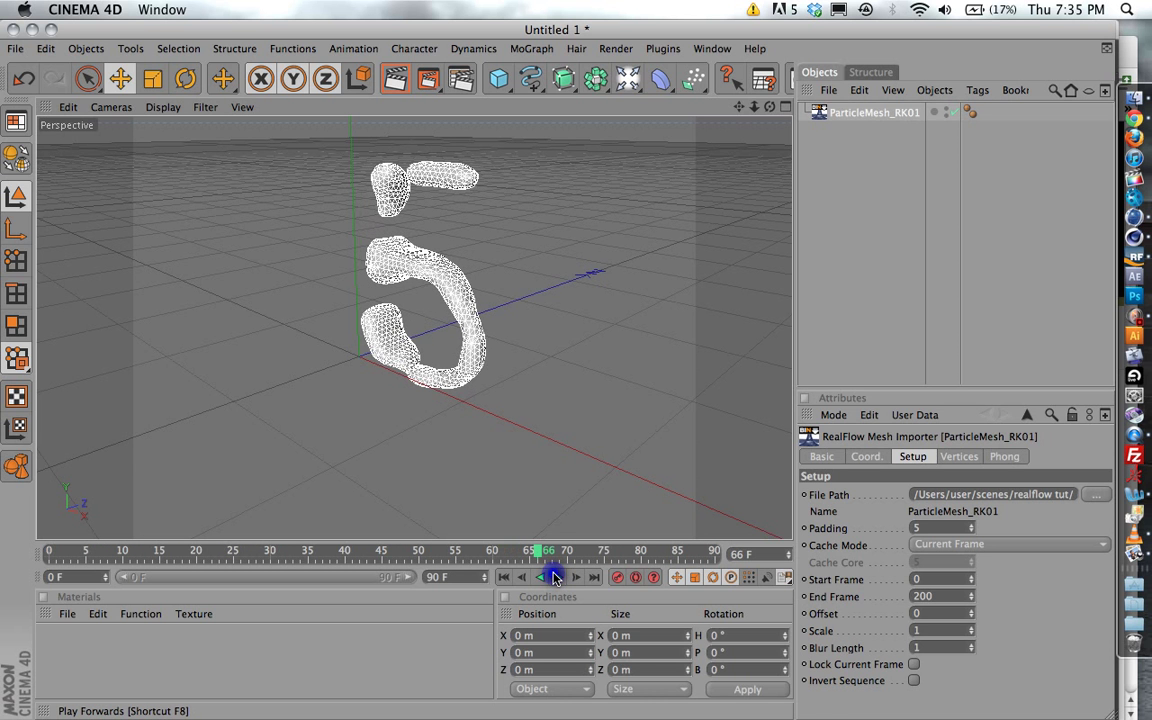
click(557, 577)
Create a new material and set its color to blue with RGB 44, 111, 219
click(66, 612)
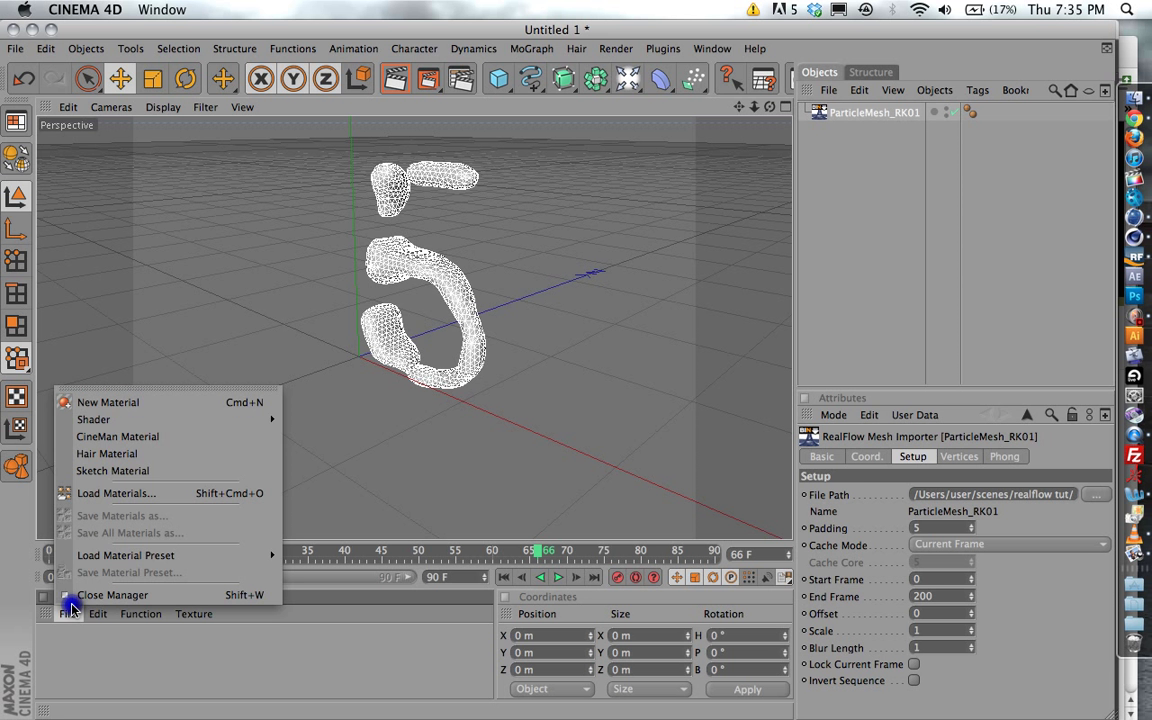
click(106, 405)
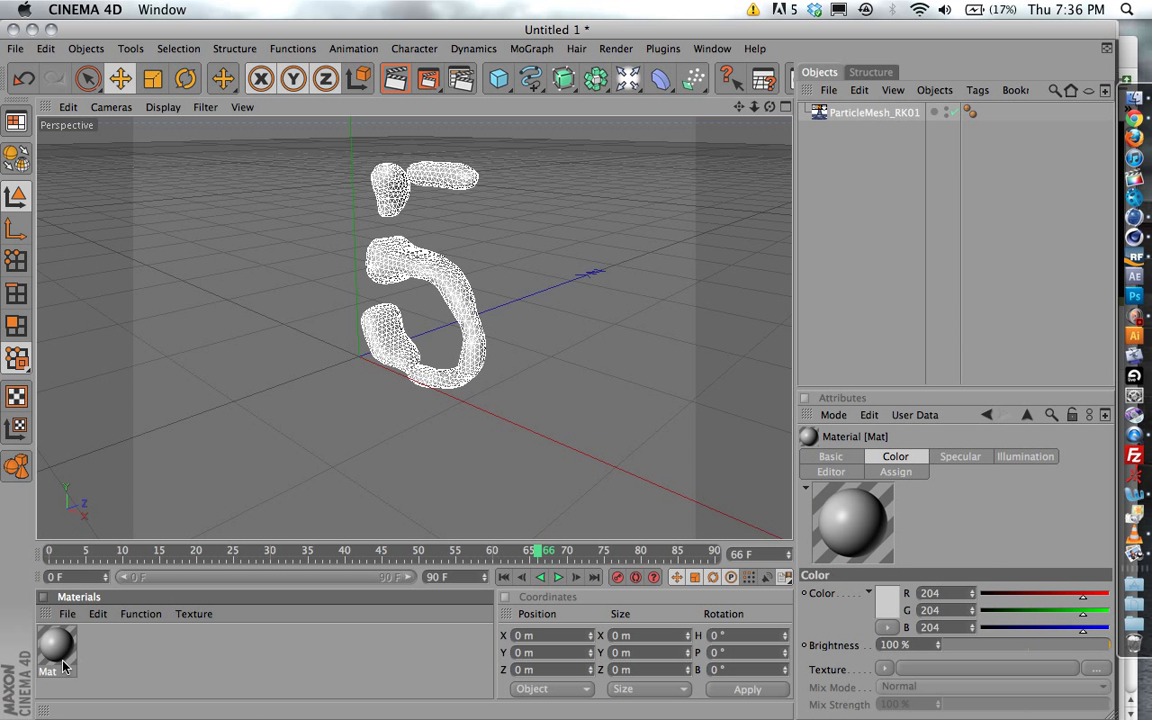
double_click(56, 648)
click(489, 222)
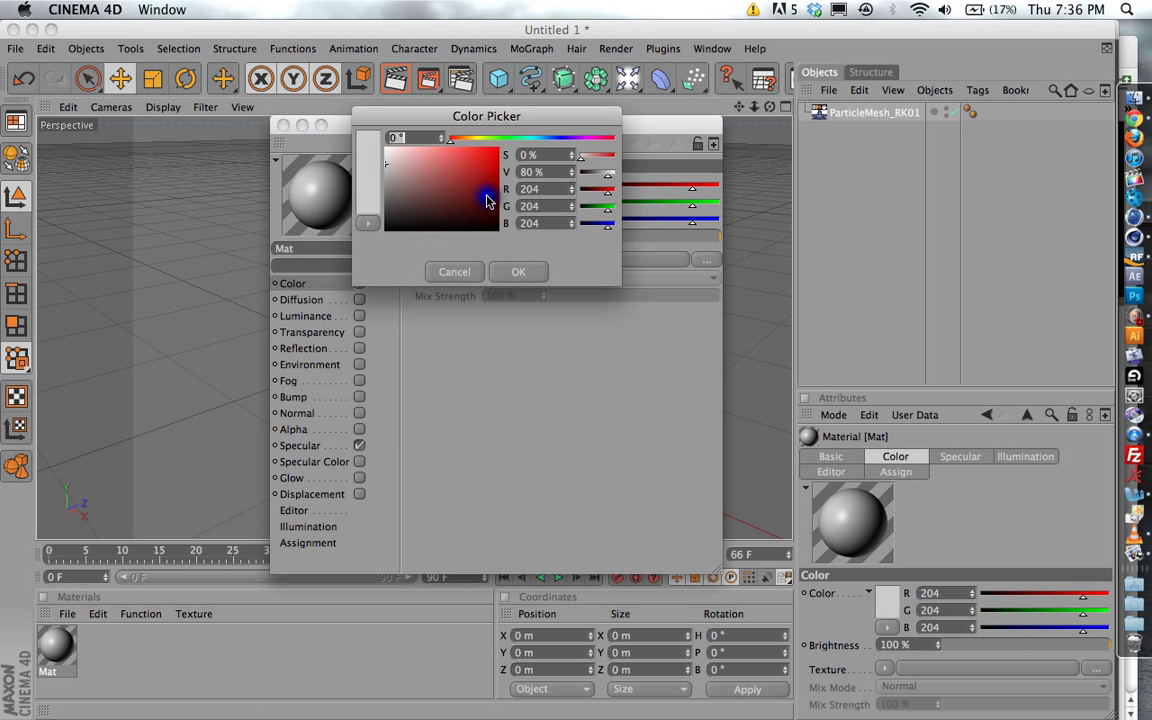
drag(522, 143, 475, 166)
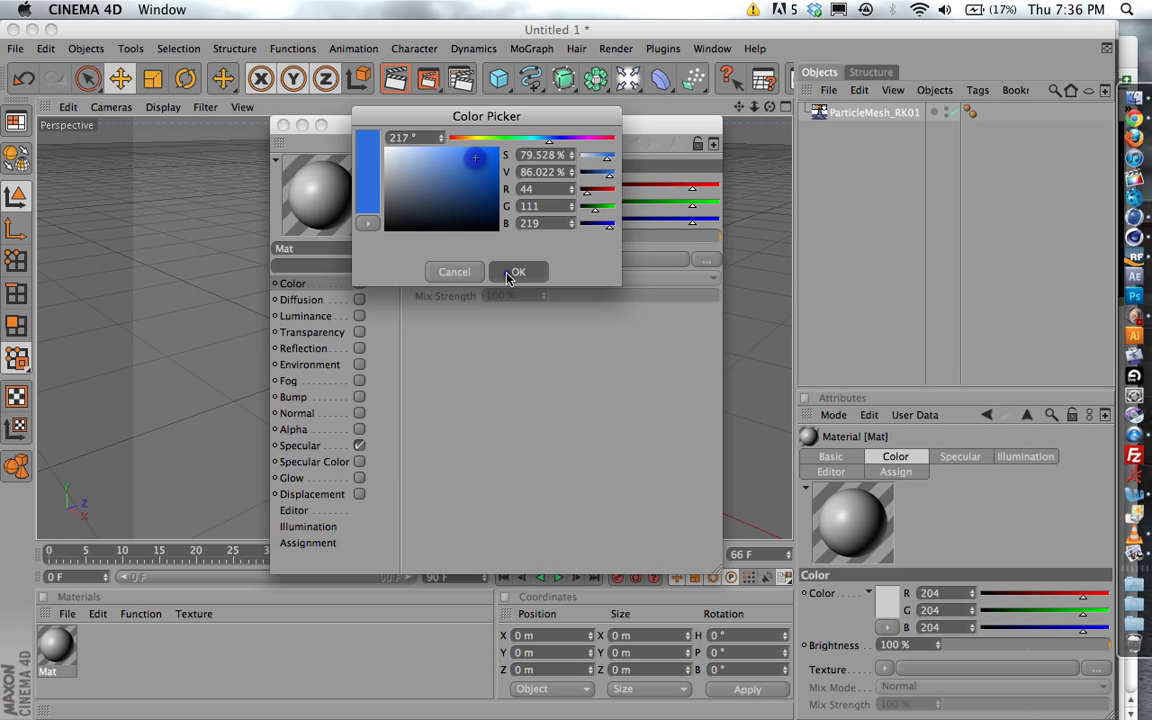
click(516, 272)
Enable reflection on the blue material and assign a Fresnel texture to it
click(358, 349)
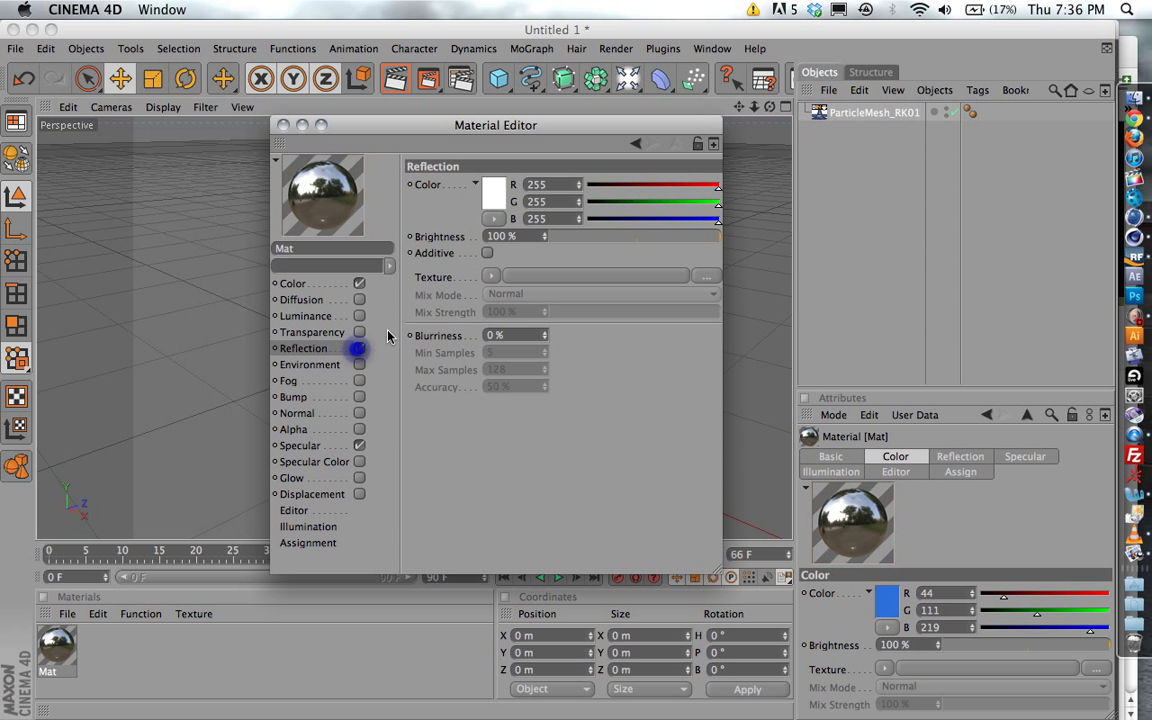
click(494, 276)
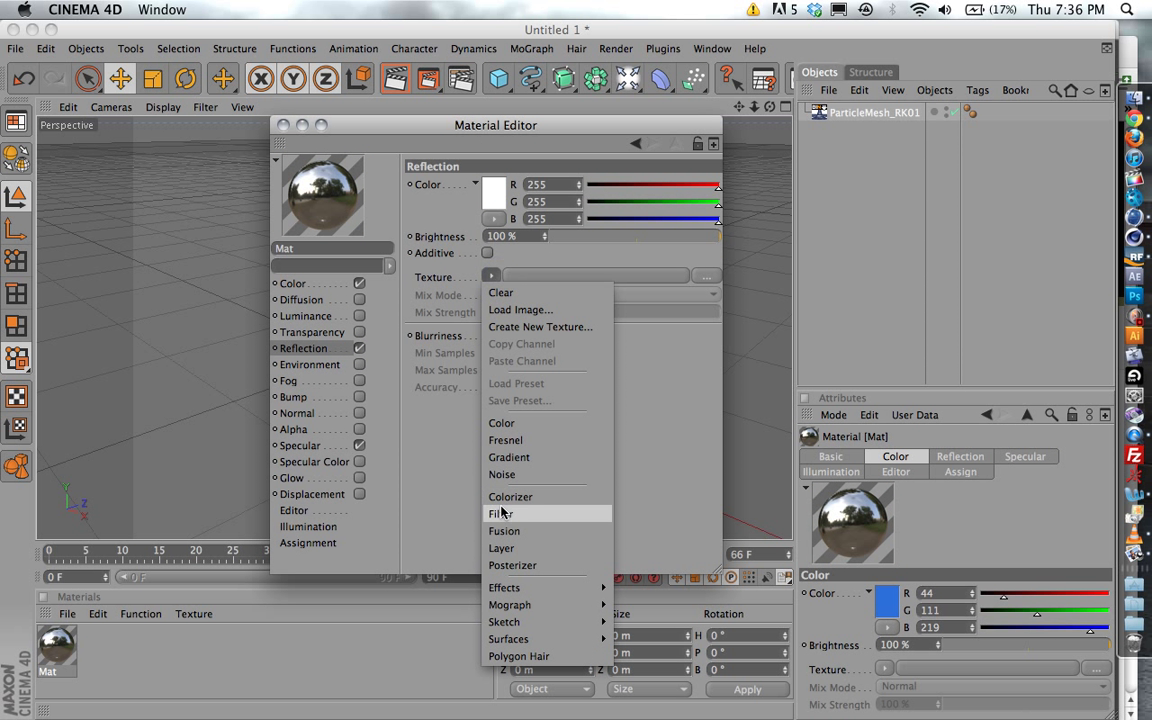
click(500, 440)
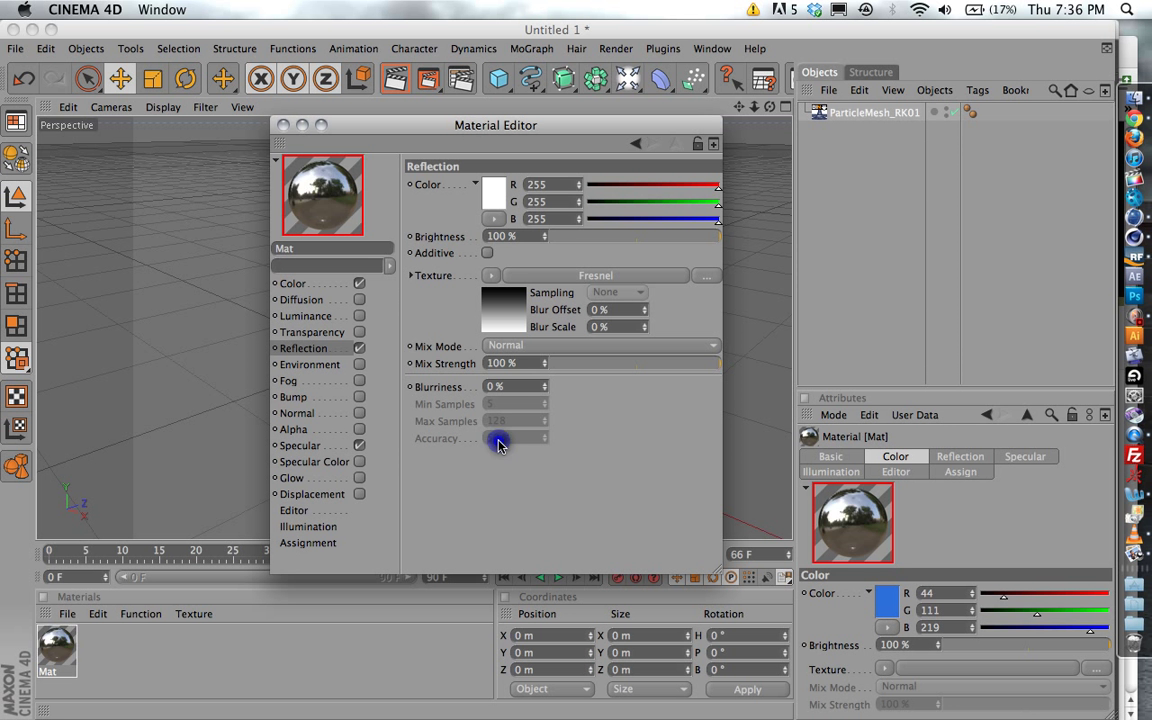
Enable transparency on the material with 79% brightness and a refraction of 1.33
click(359, 332)
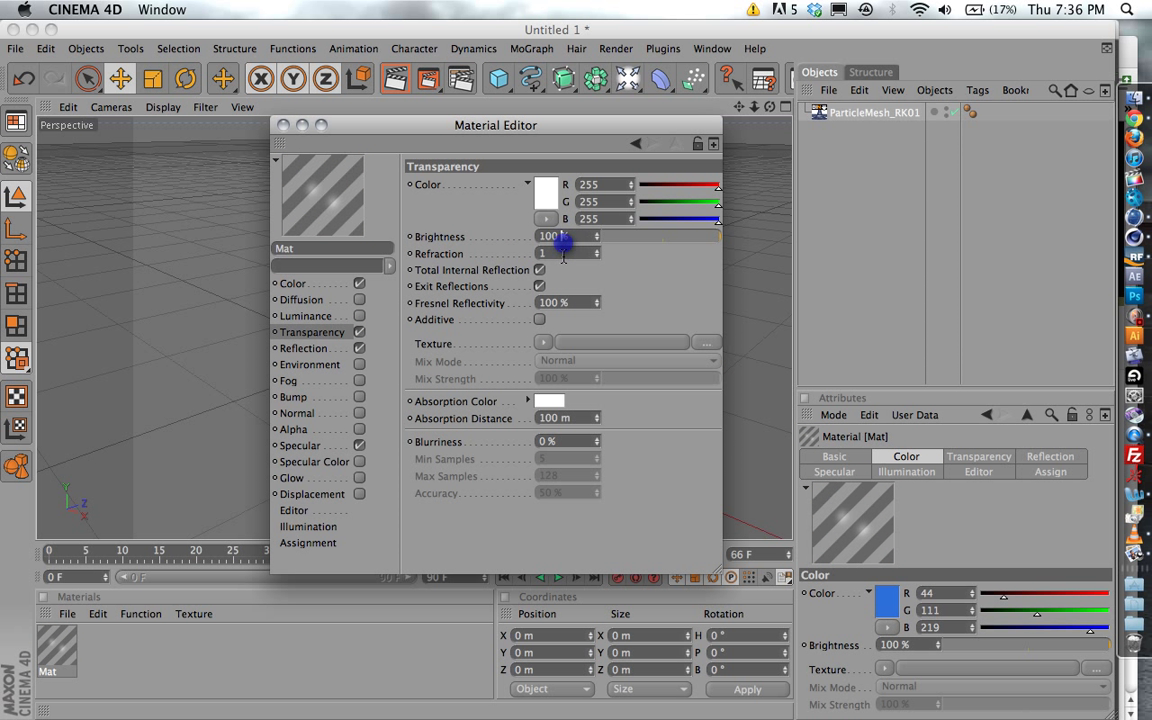
click(619, 237)
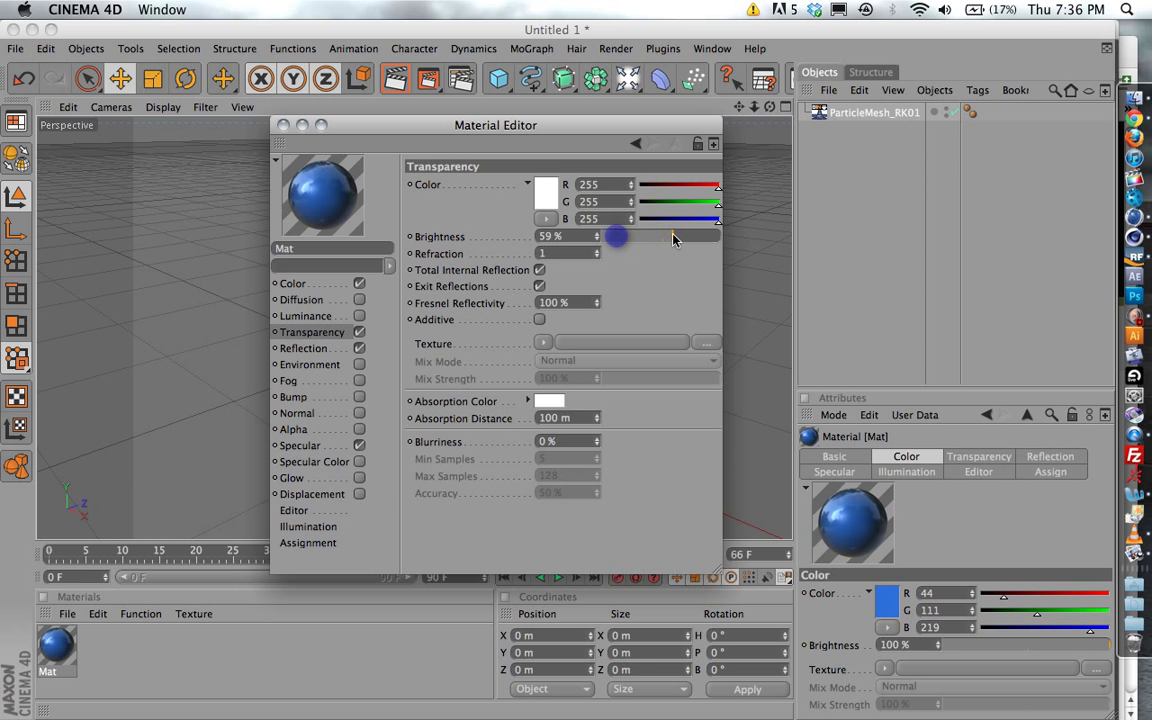
drag(673, 238, 697, 236)
click(564, 251)
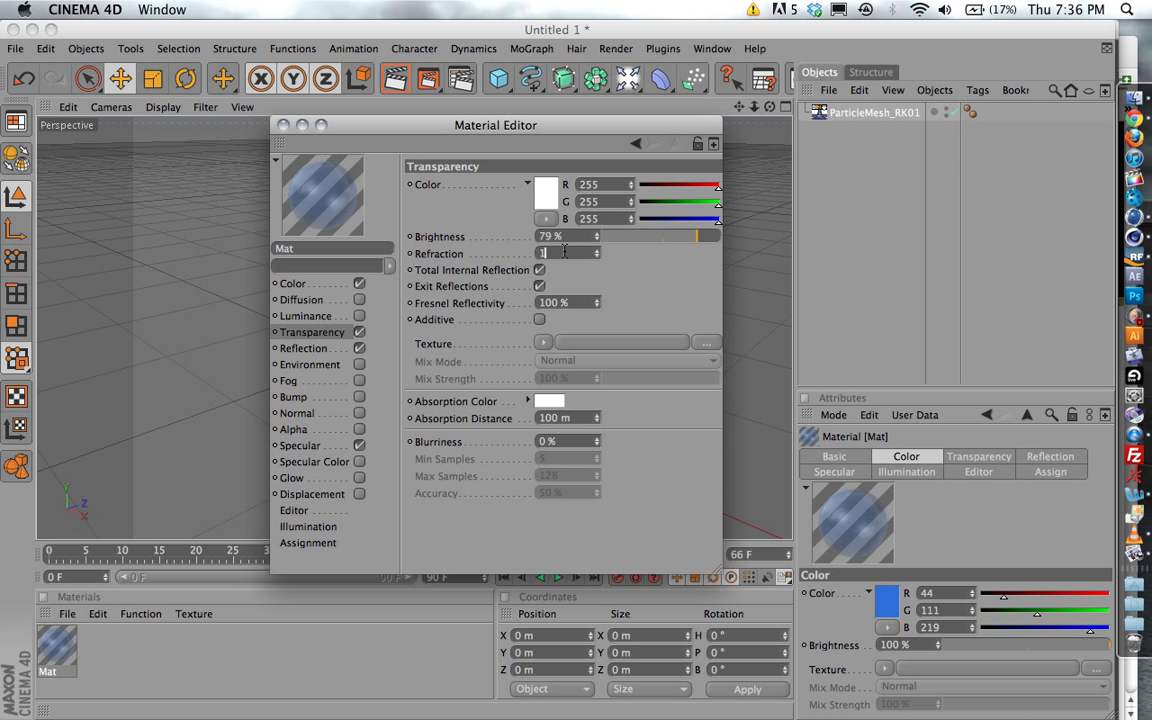
key(Return)
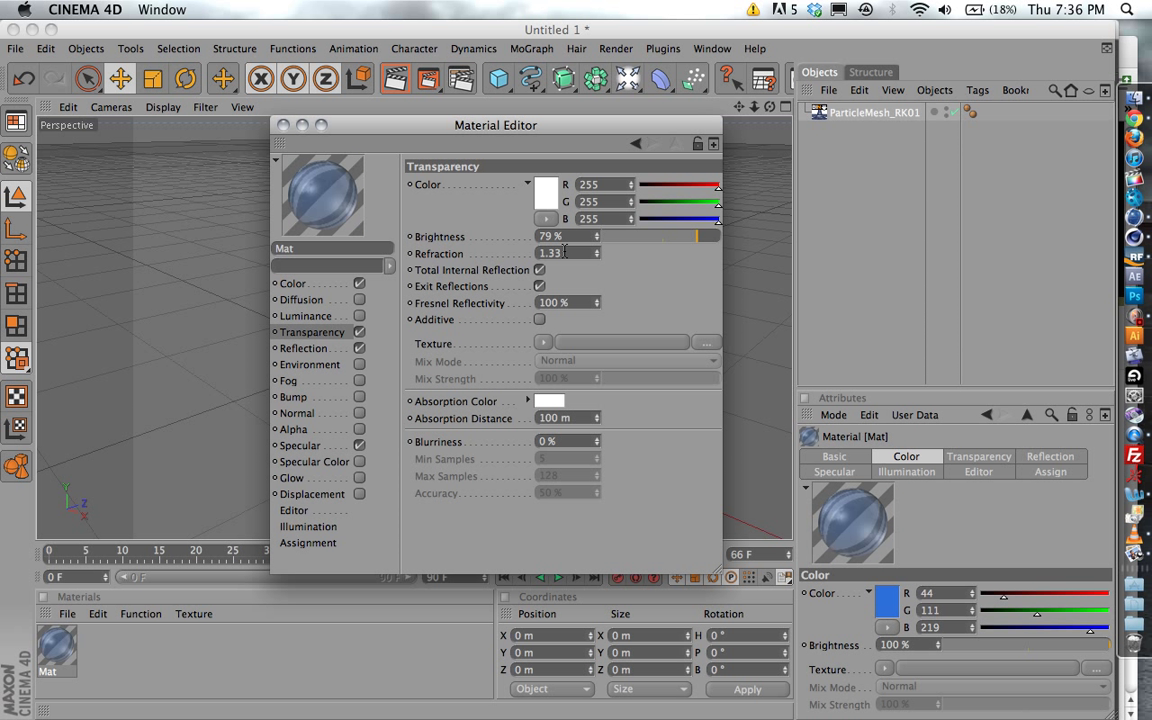
Set the transparency channel's absorption color to light blue with RGB 159, 200, 233
click(543, 343)
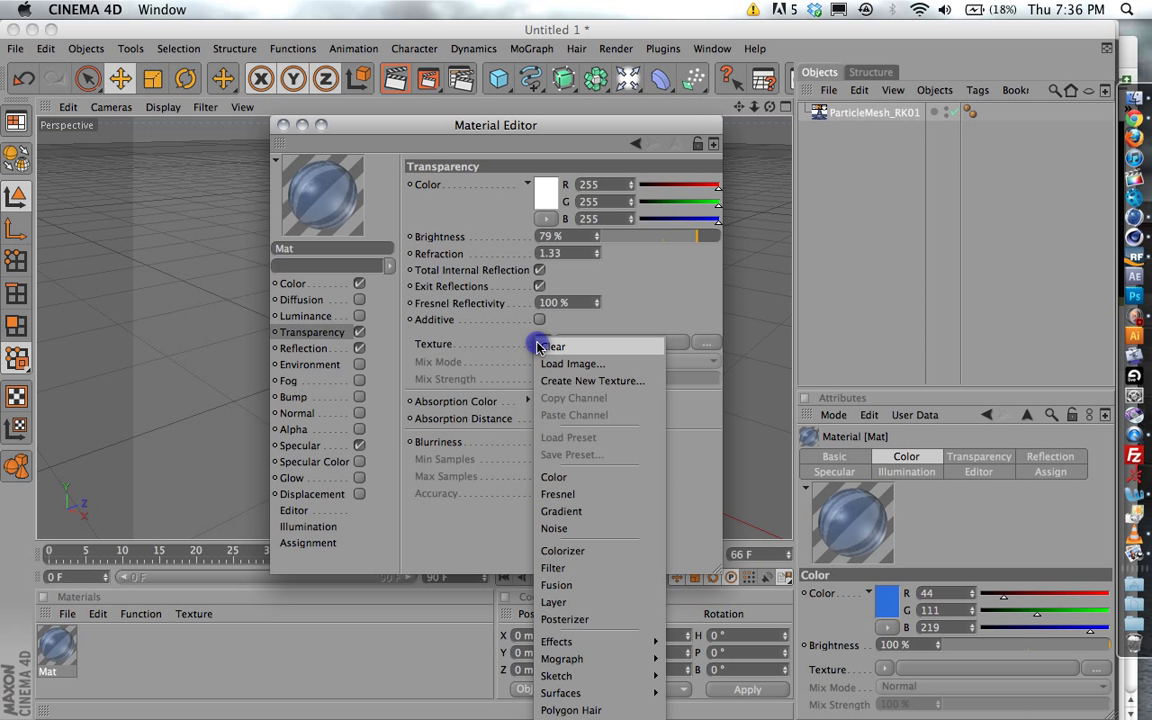
click(538, 346)
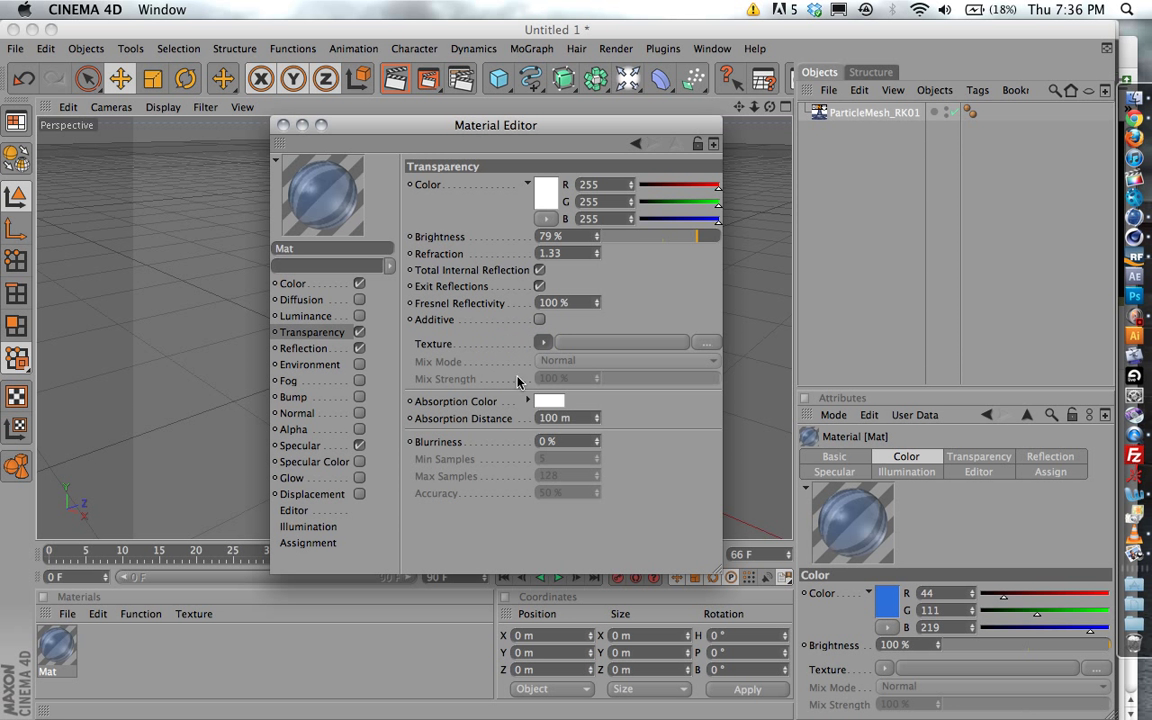
click(496, 366)
drag(590, 342, 607, 341)
click(481, 359)
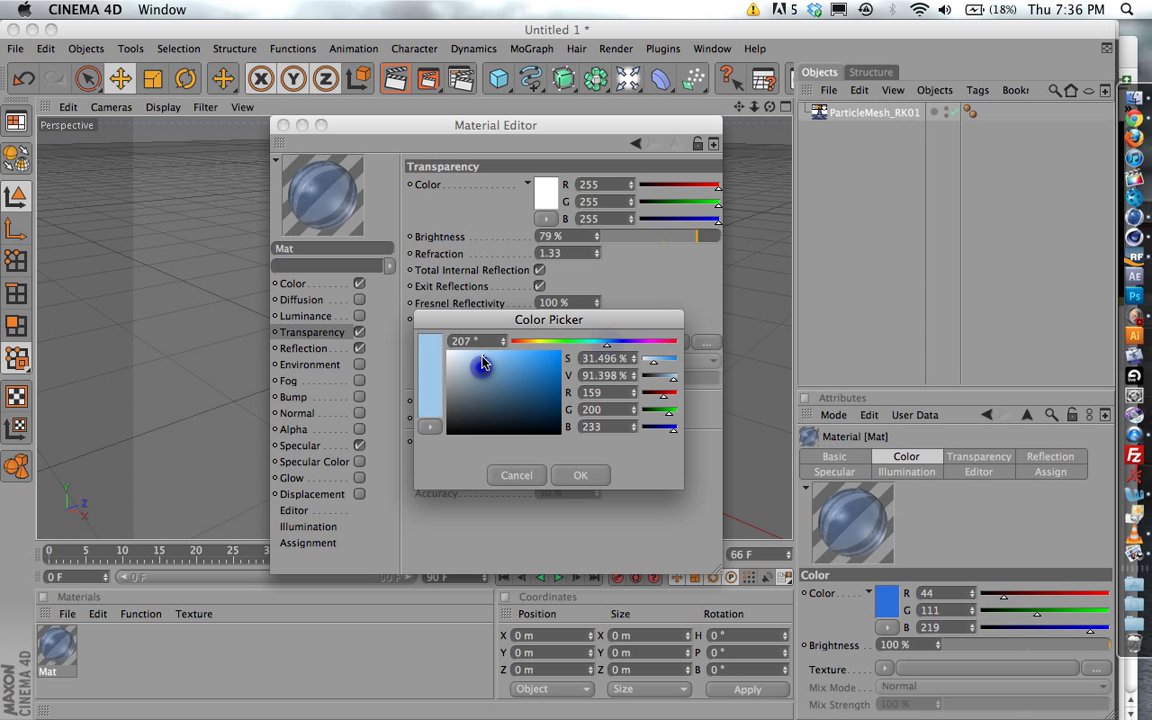
click(579, 475)
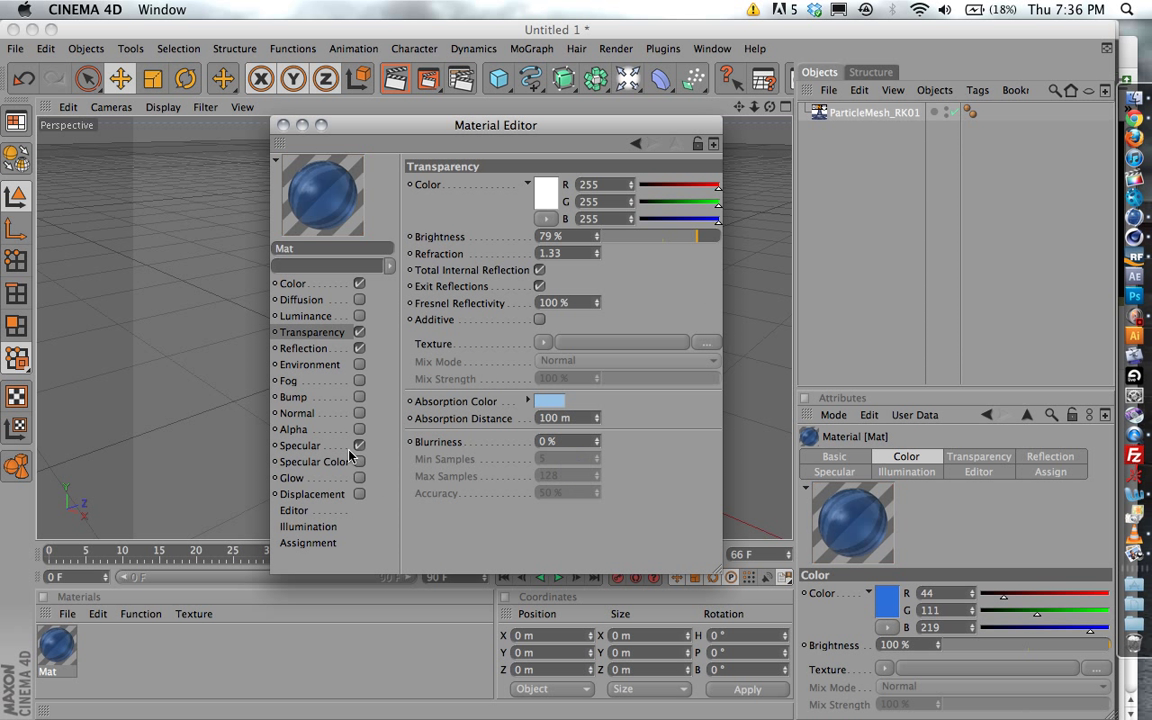
Enable the material's bump channel and apply the blue material to the ParticleMesh_RK01 object
click(359, 397)
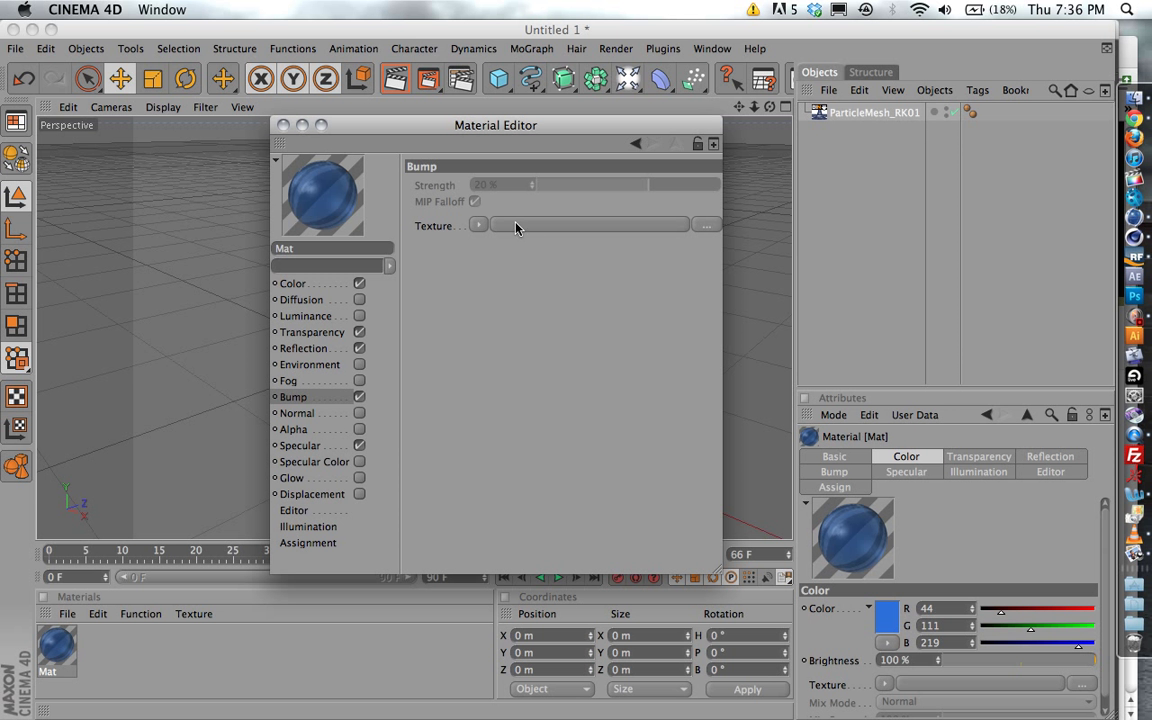
click(284, 125)
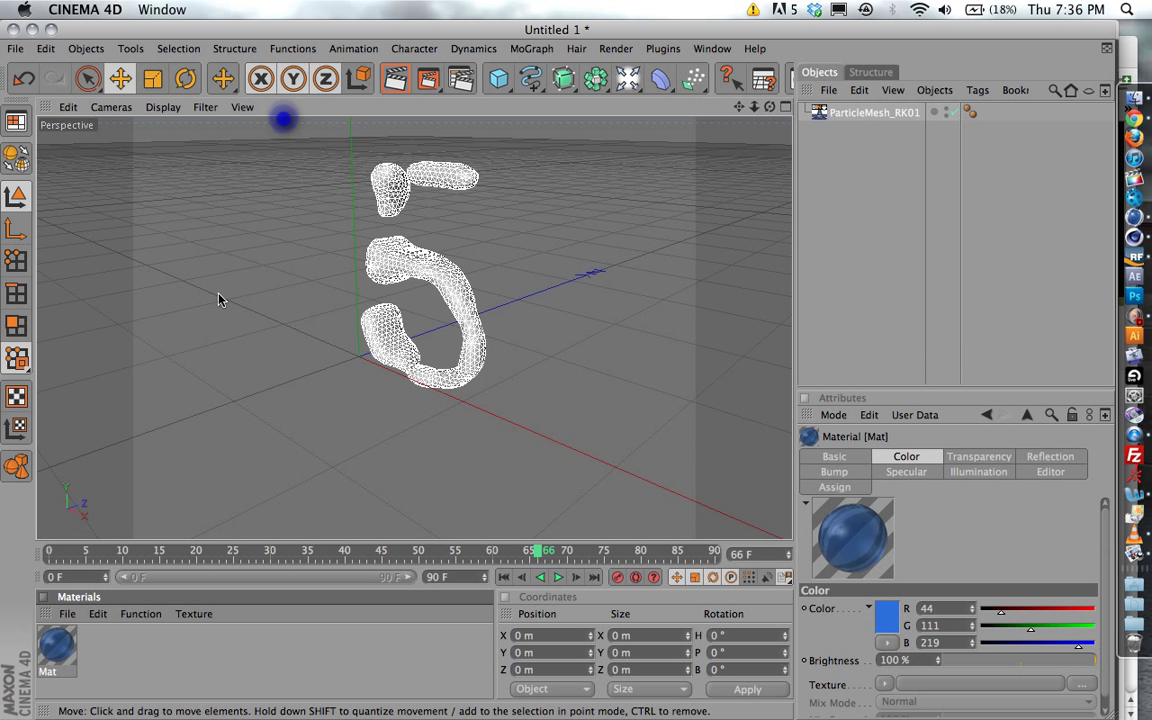
drag(45, 655, 386, 258)
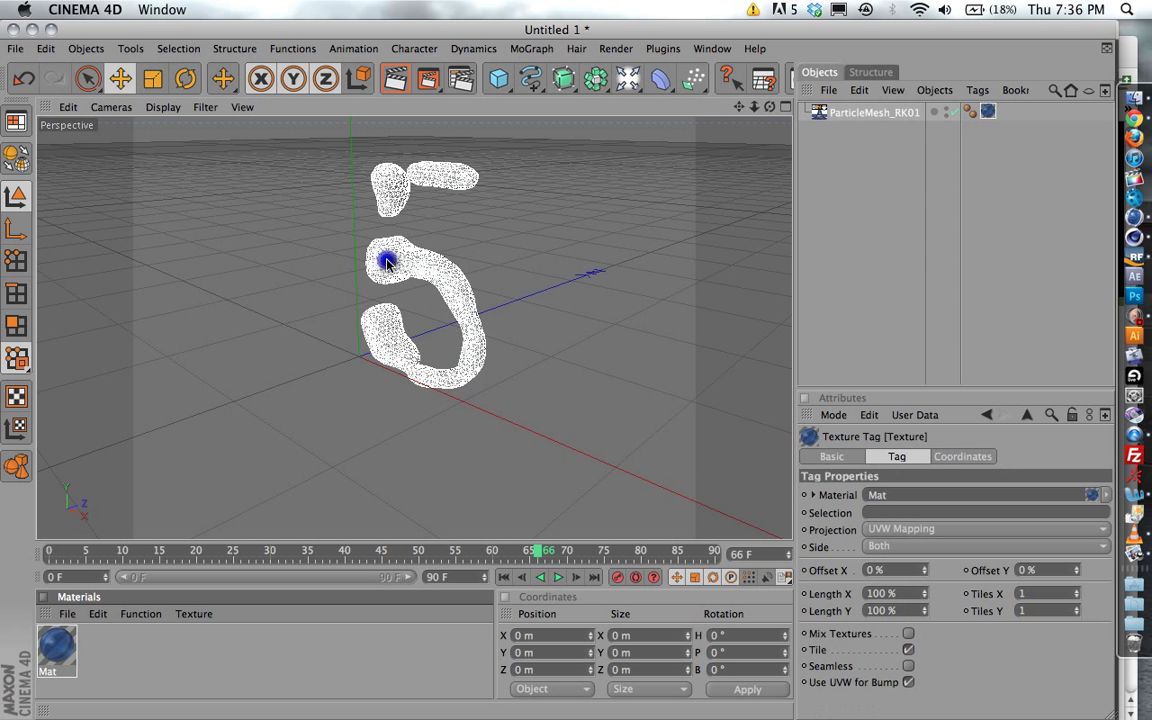
Add the 3 Point Light Stage from the CINEMA 4D light setup presets and render the active view to check the lighting
click(710, 48)
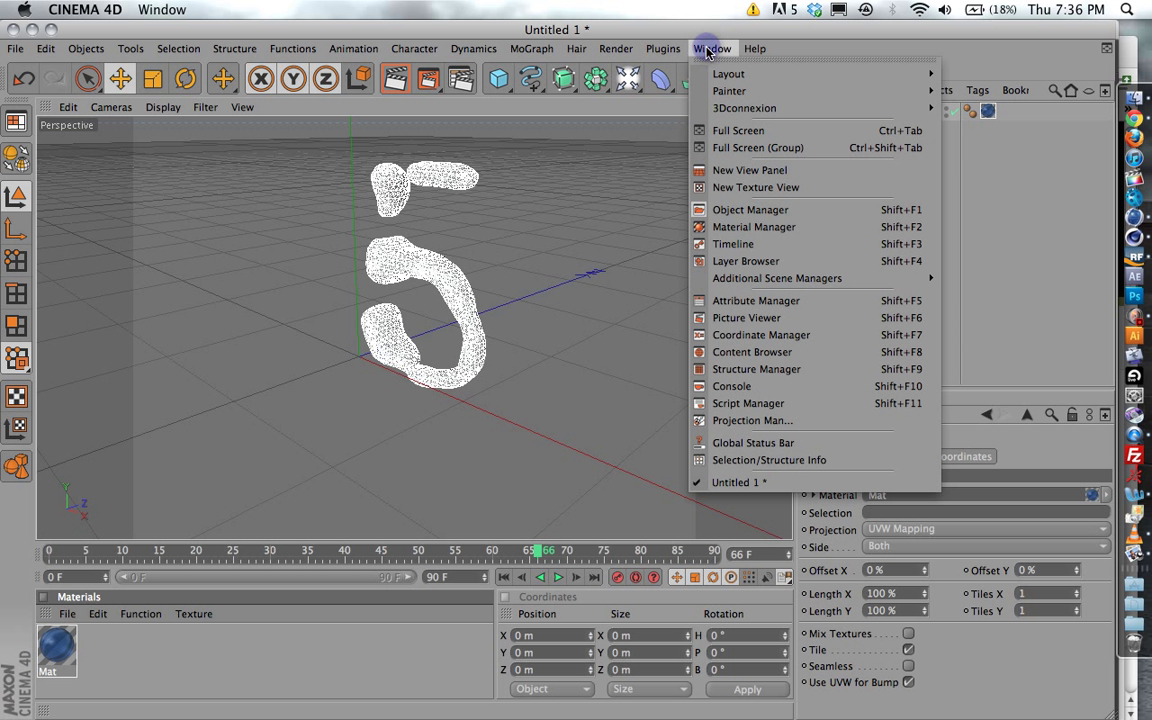
mouse_move(741, 110)
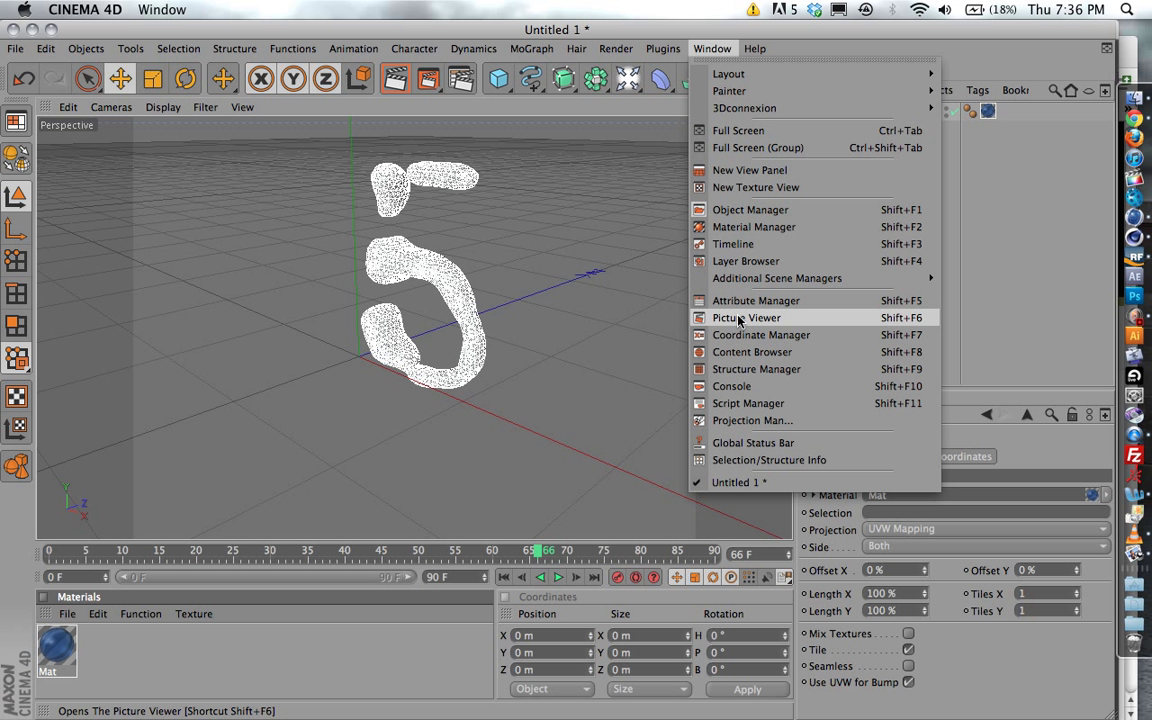
click(736, 348)
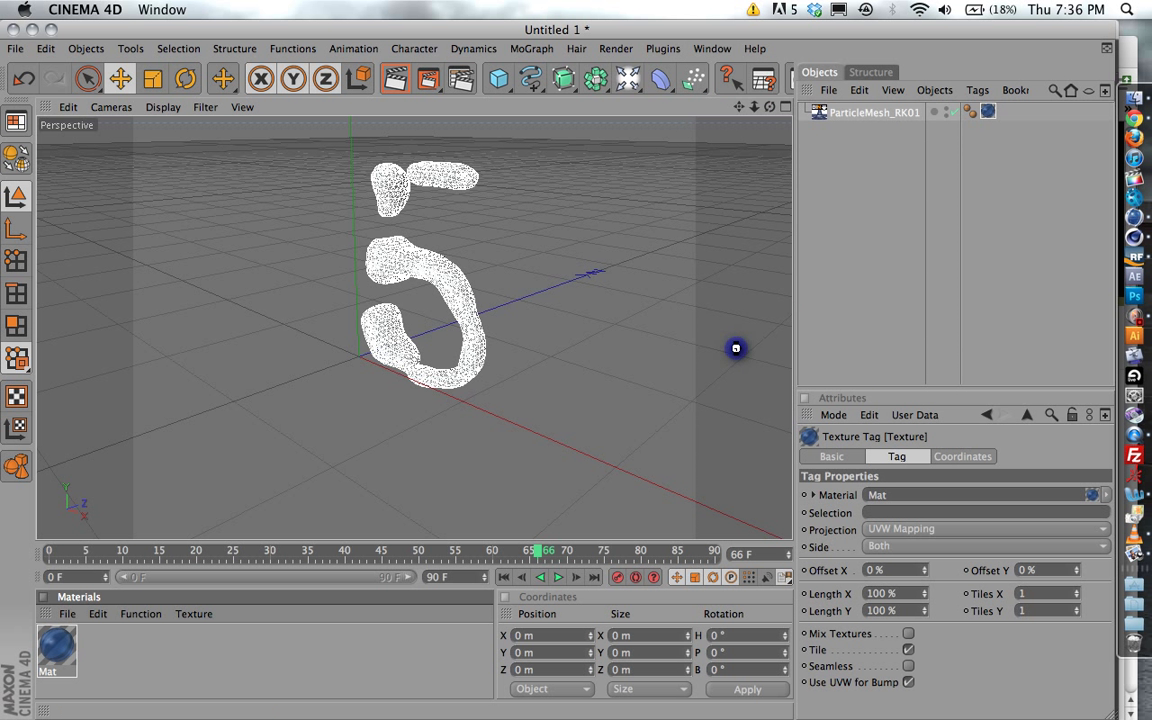
click(180, 134)
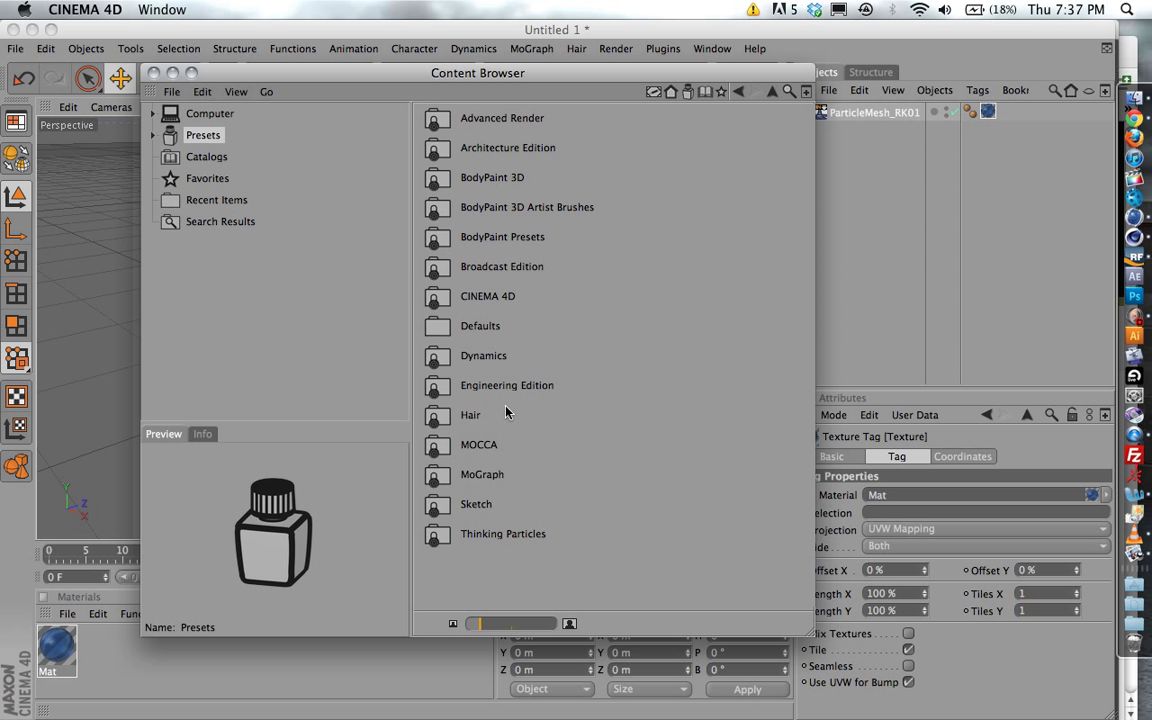
double_click(477, 297)
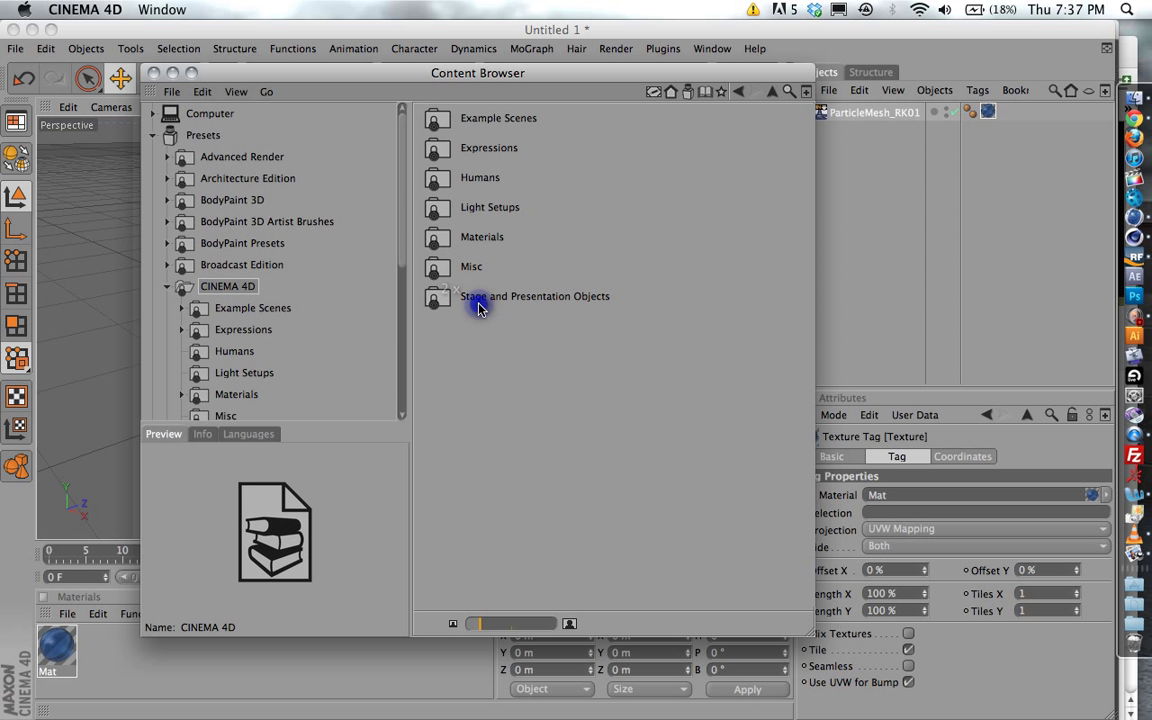
double_click(466, 209)
double_click(462, 158)
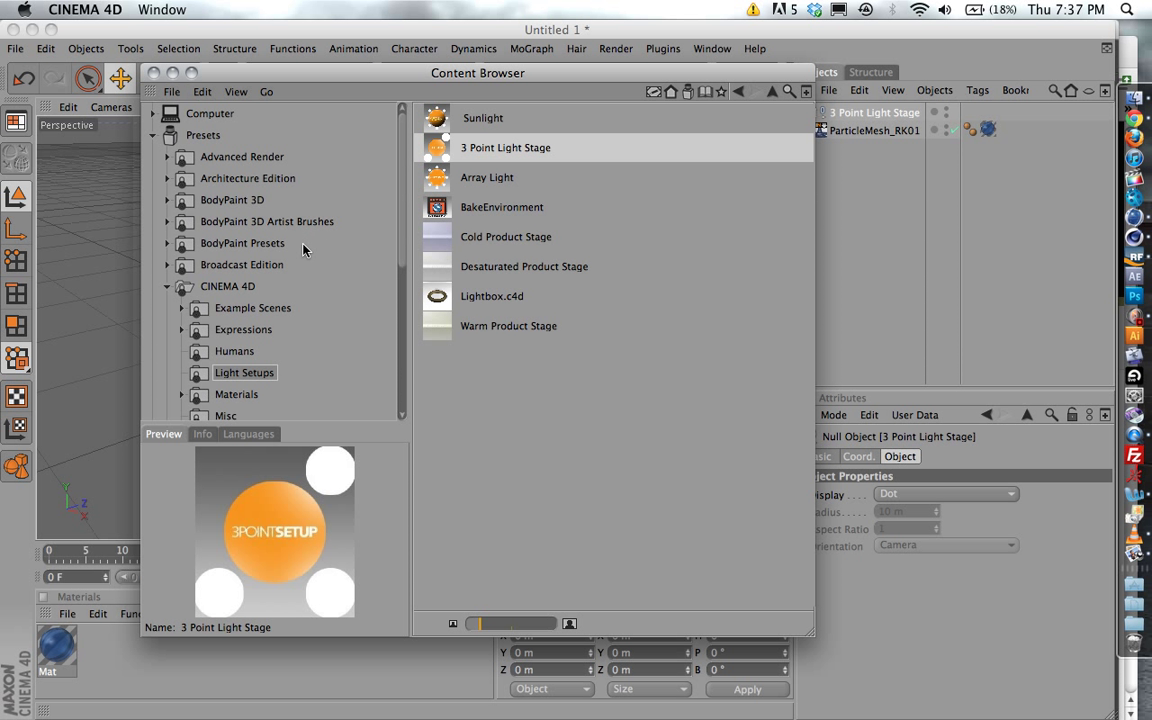
click(154, 72)
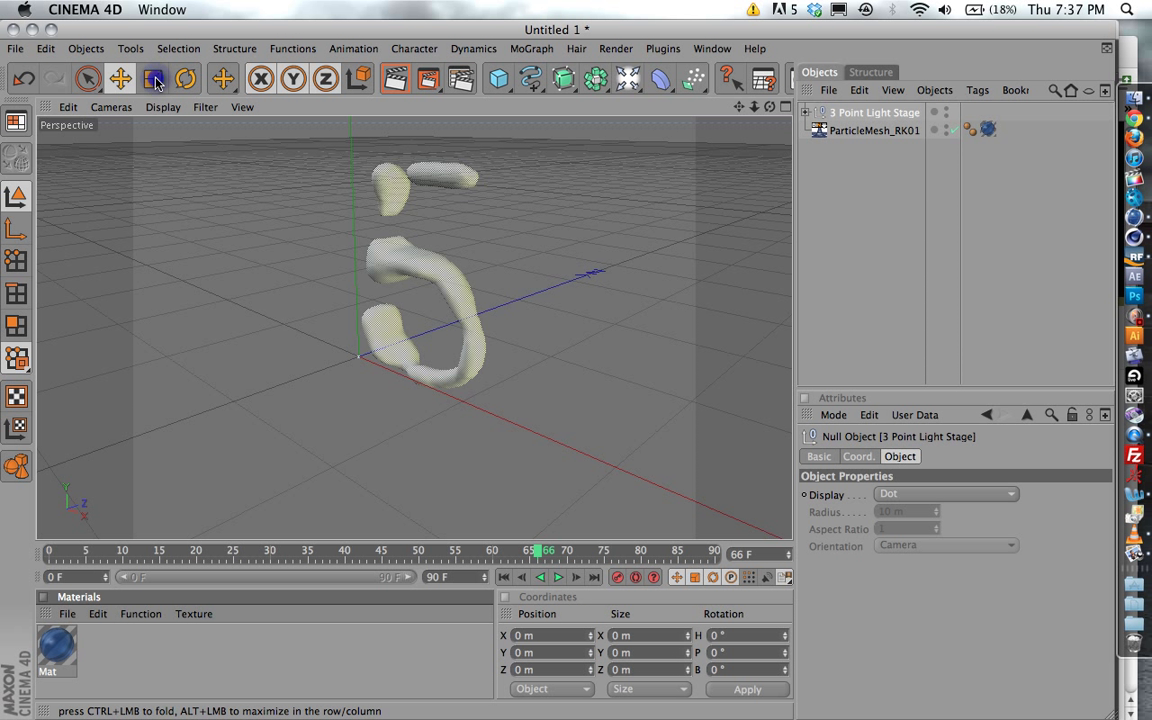
click(392, 84)
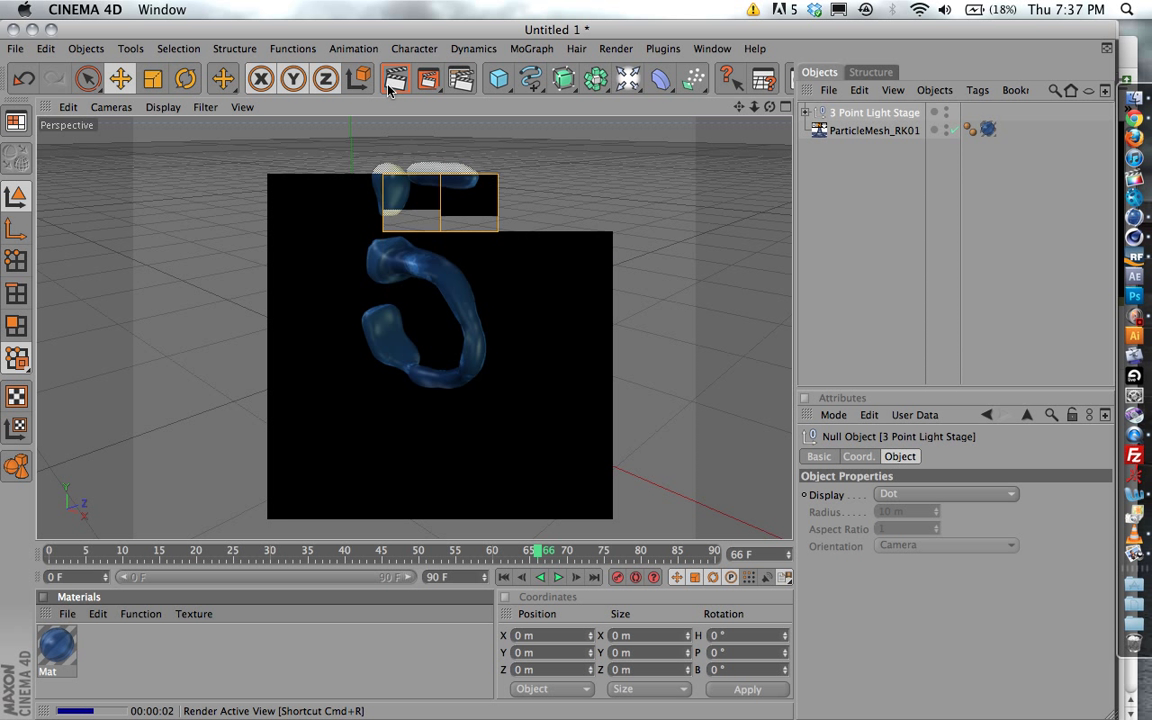
click(510, 265)
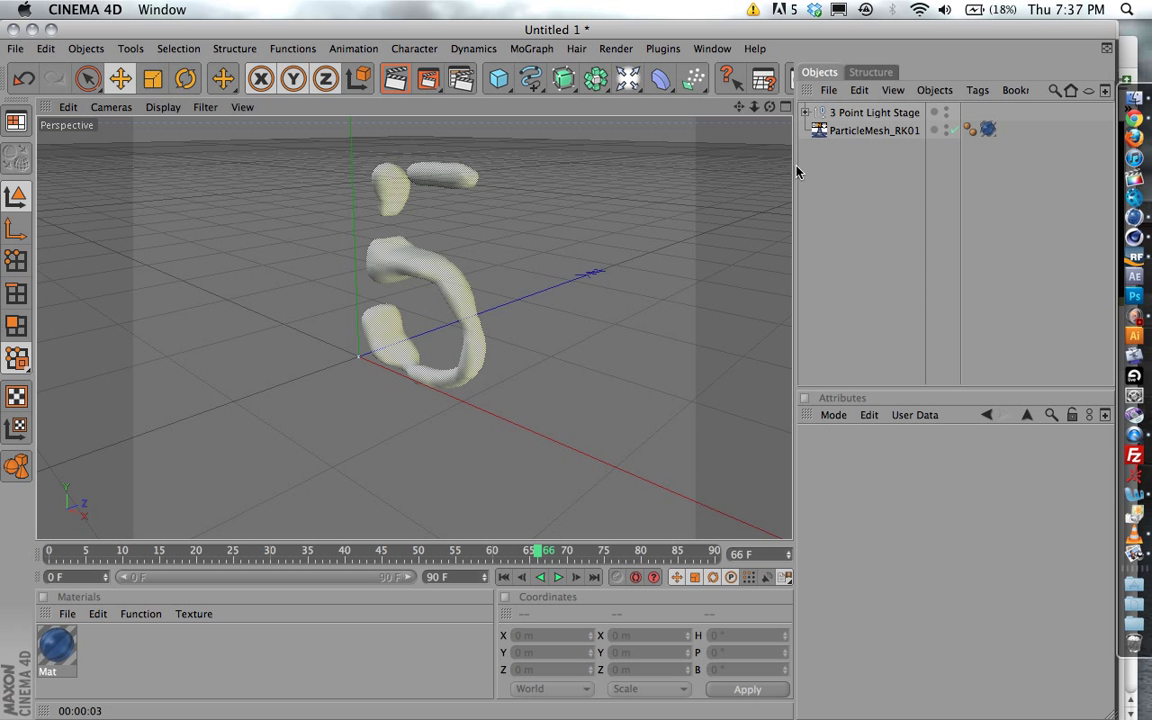
Draw a Bezier spline in the Right view as a backdrop profile, with a flat floor below the mesh curving up into a tall wall behind
click(785, 106)
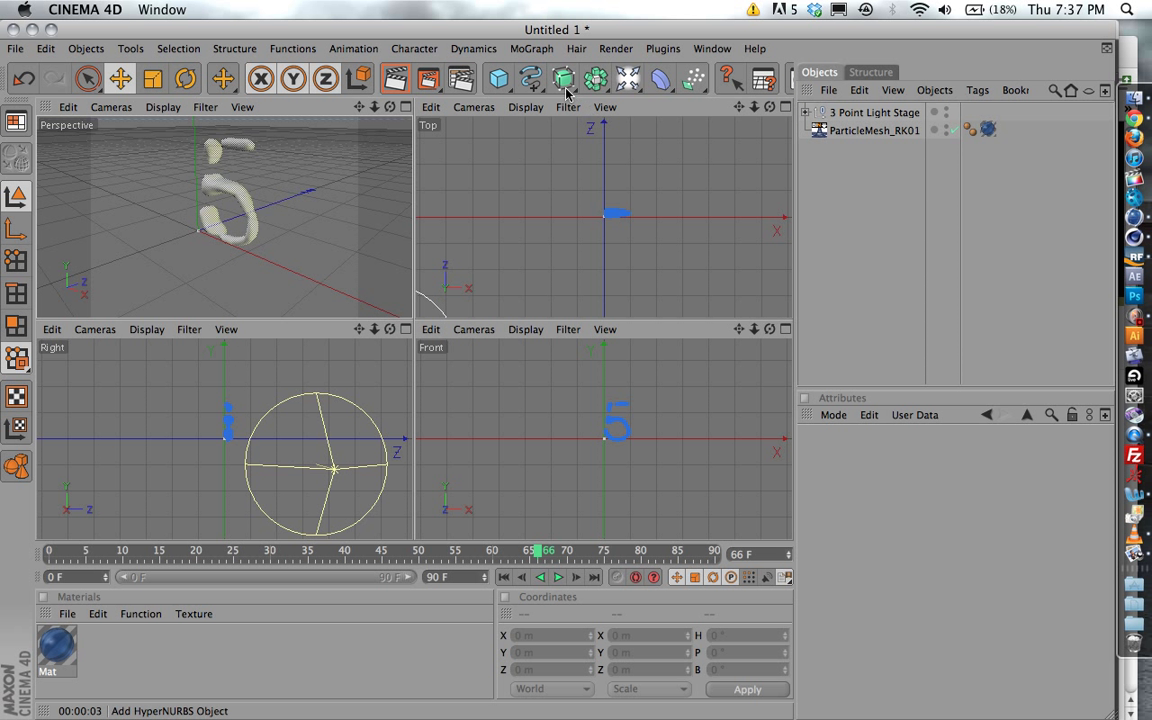
drag(530, 78, 707, 95)
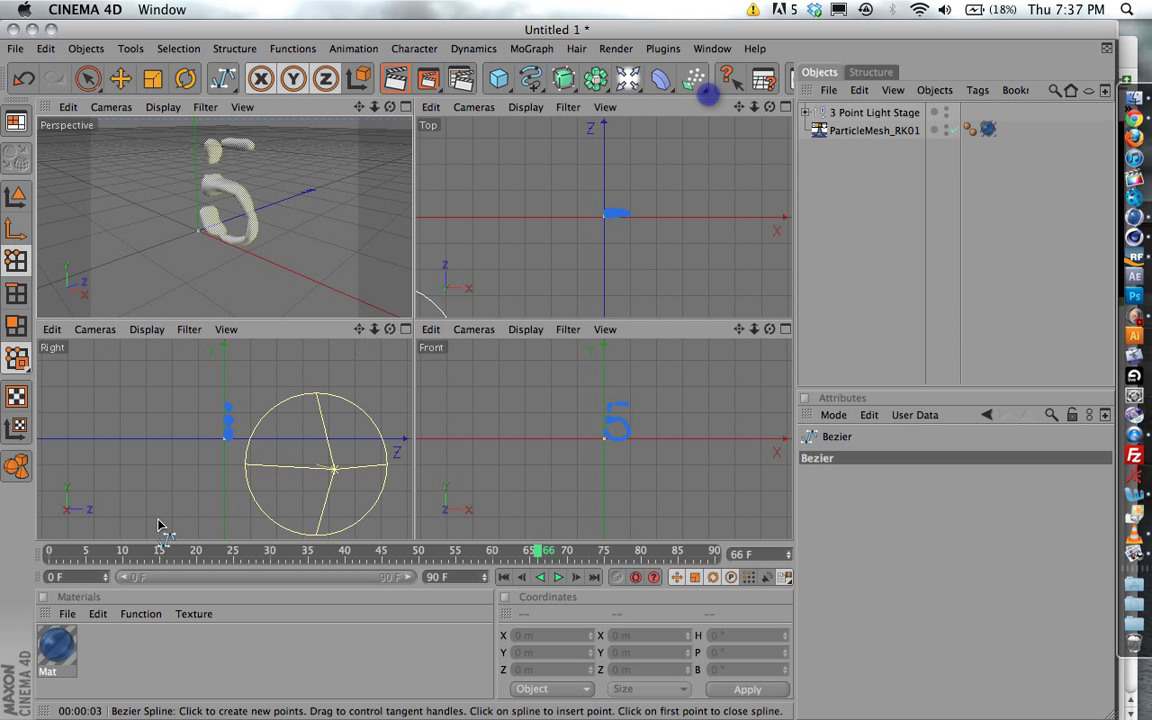
click(75, 457)
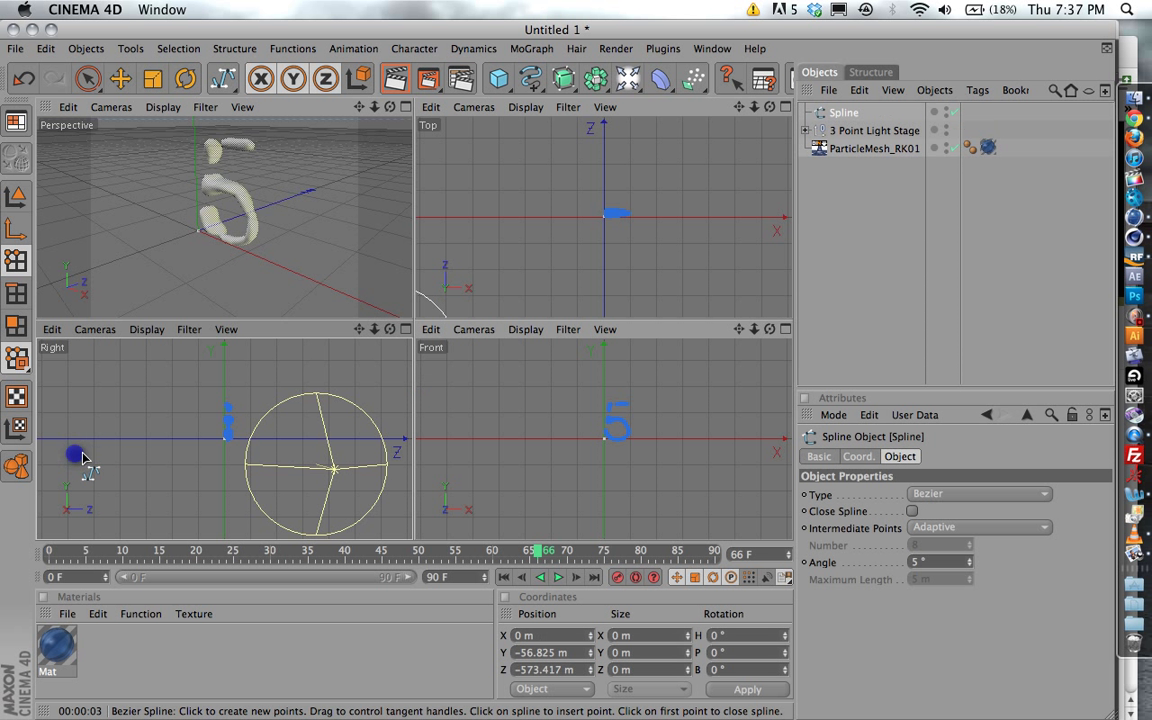
drag(273, 455, 385, 463)
drag(417, 373, 413, 375)
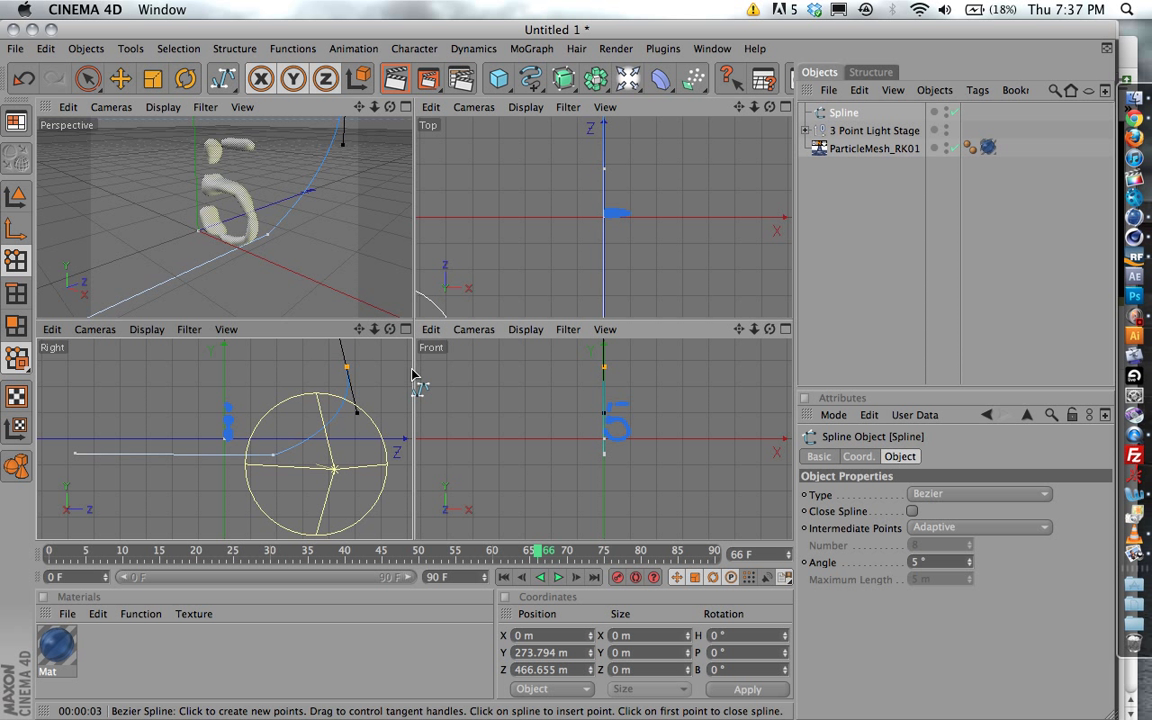
scroll(342, 368, down, 2)
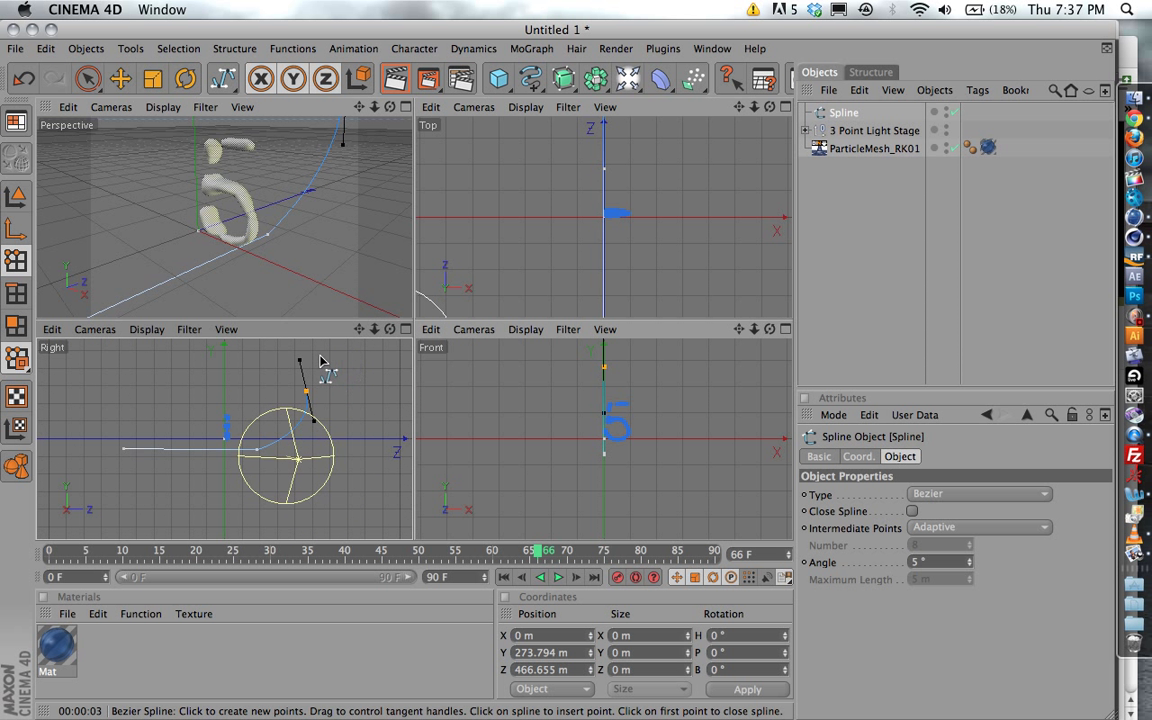
scroll(312, 360, down, 2)
scroll(300, 360, down, 2)
click(259, 366)
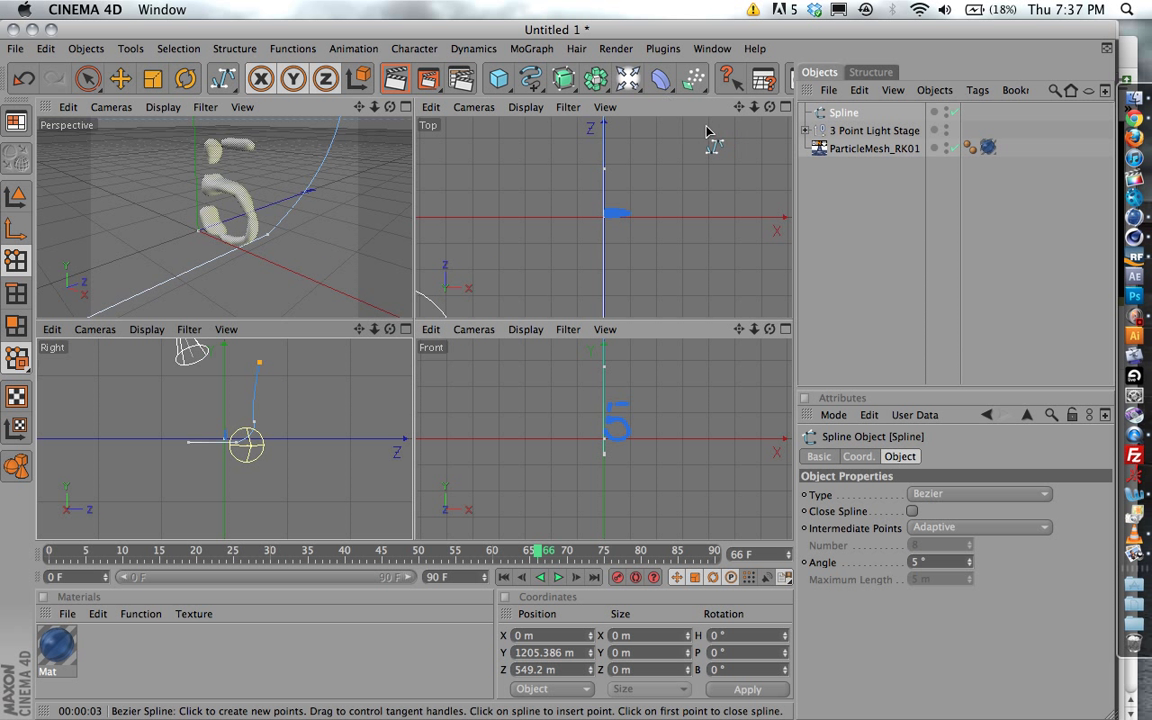
Add an Extrude NURBS object and make the backdrop spline its child
drag(563, 78, 766, 95)
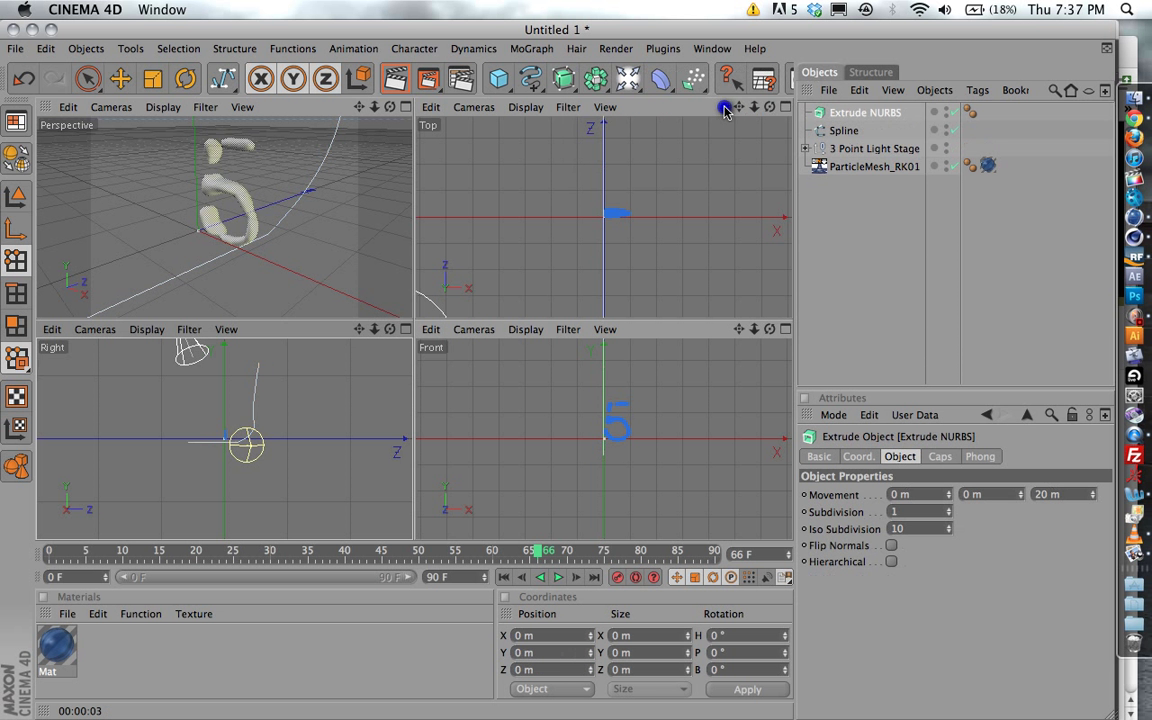
drag(842, 130, 832, 117)
click(866, 112)
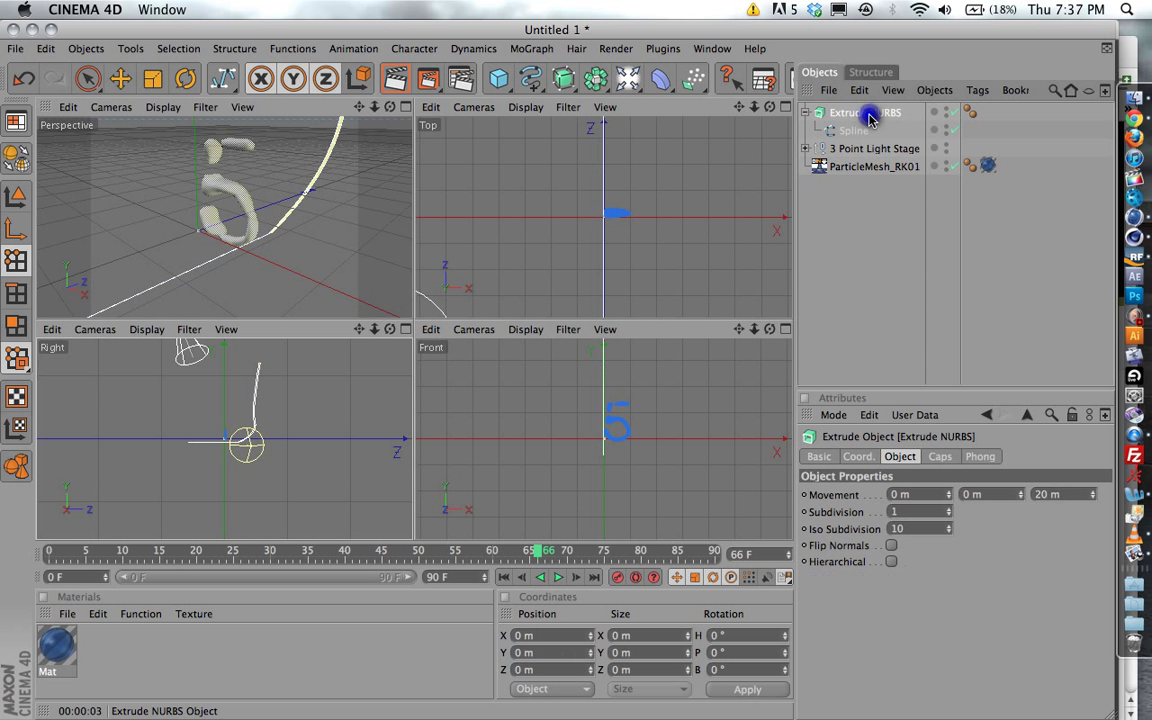
Set the Extrude NURBS movement along X to 3690 m to widen the backdrop
drag(1022, 502, 1022, 502)
key(super+z)
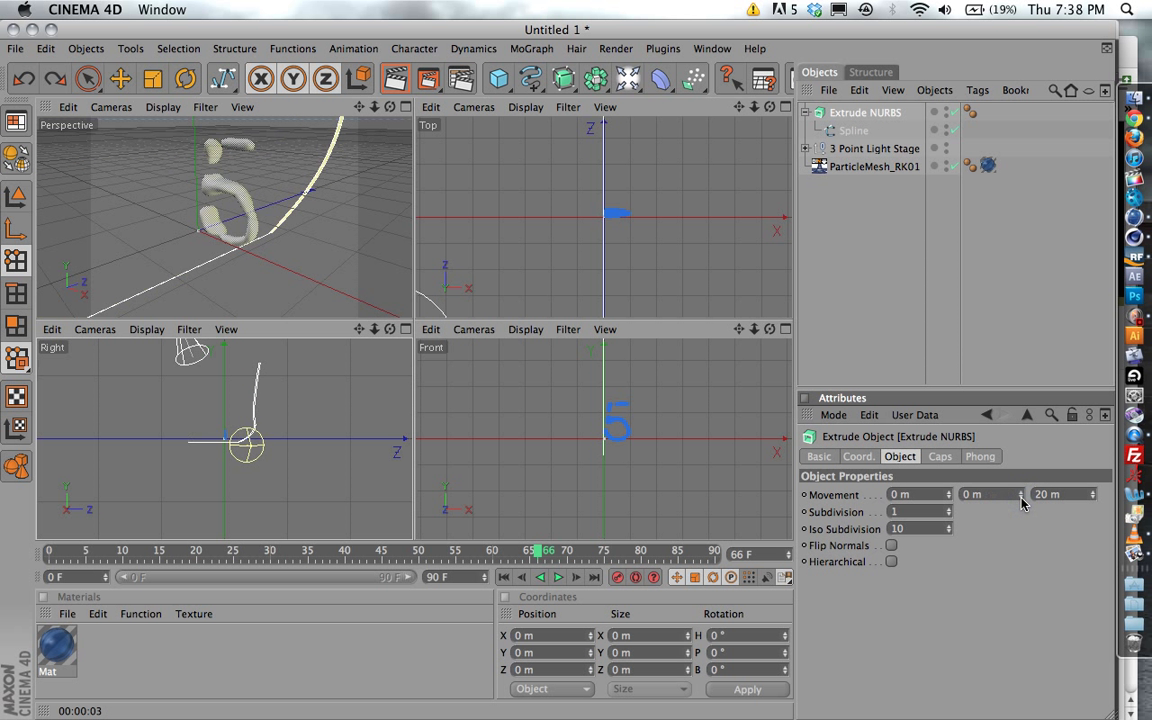
drag(948, 496, 950, 500)
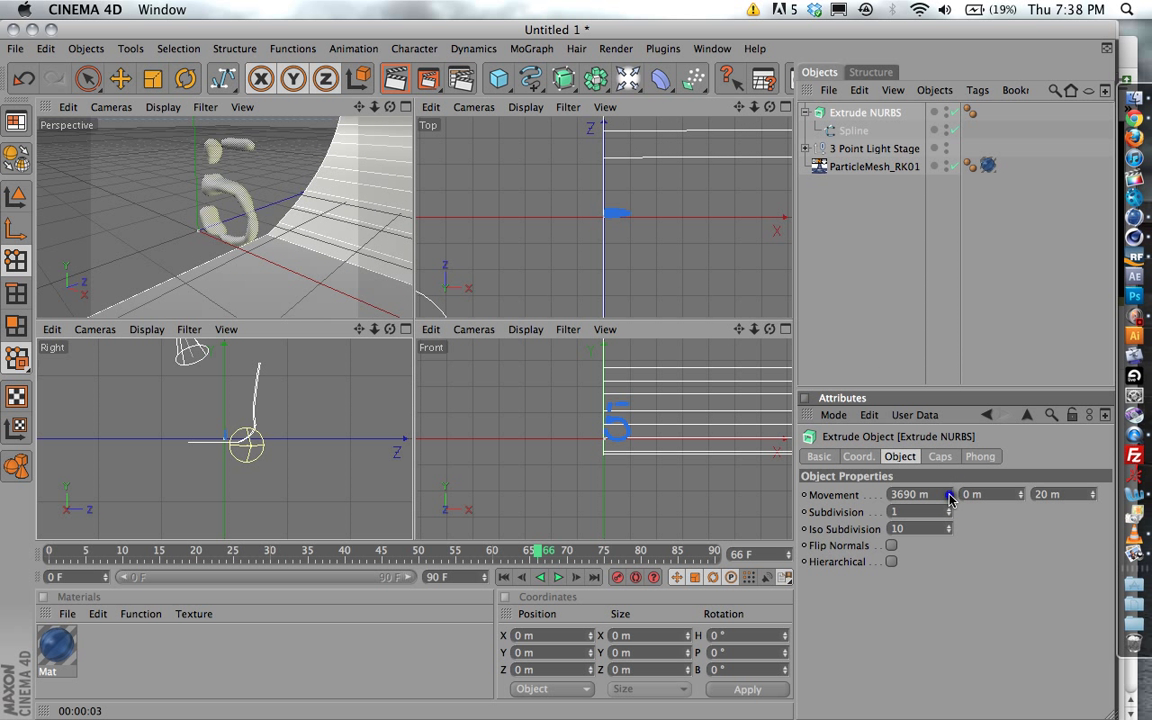
drag(946, 494, 951, 494)
Move the extruded backdrop along the X axis only, so that it extends past both sides of the 5-shaped mesh
click(405, 106)
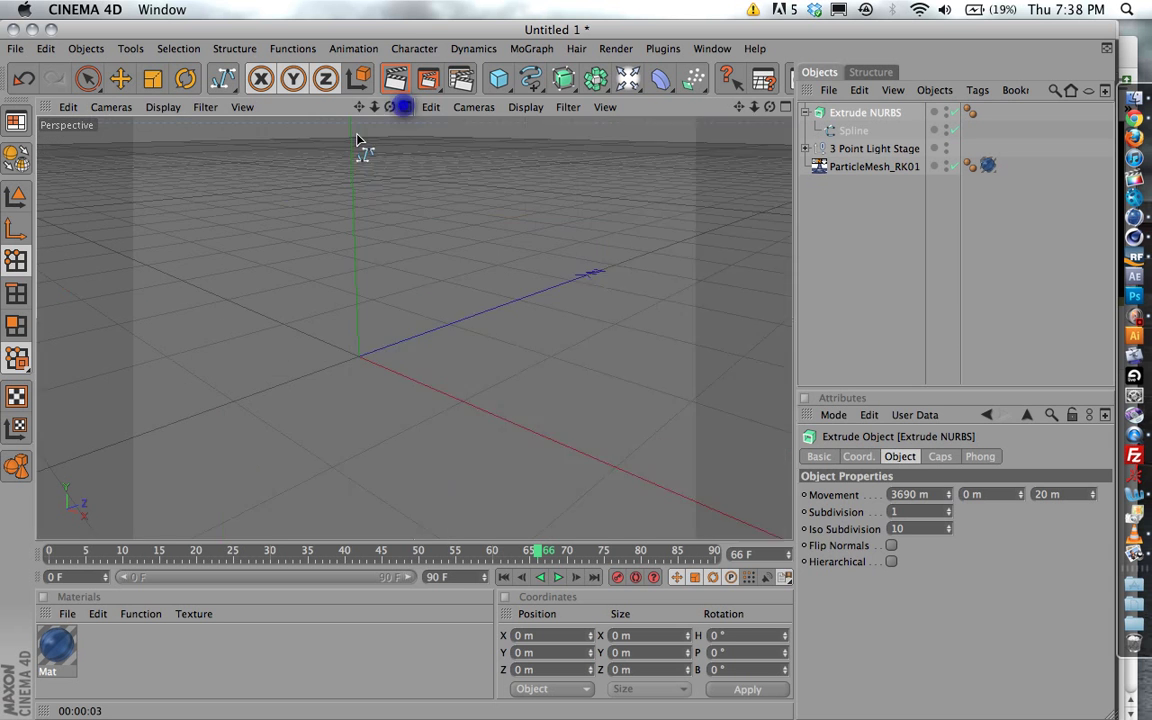
alt+drag(362, 147, 293, 222)
key(e)
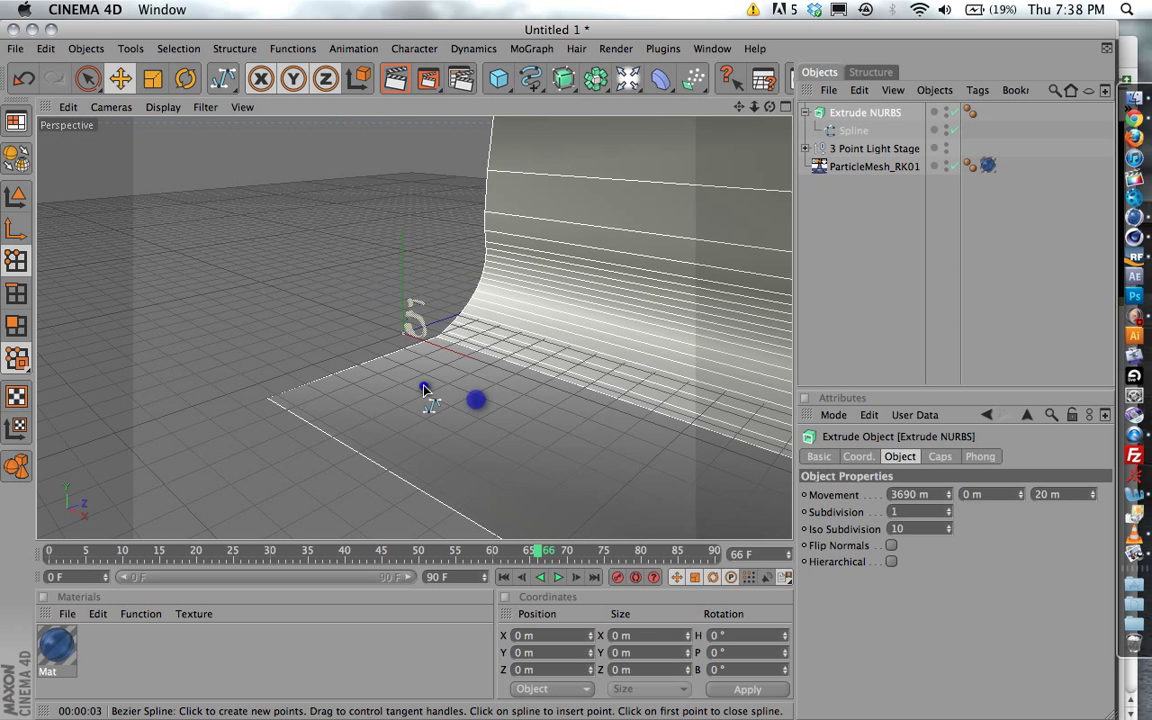
click(293, 79)
mouse_move(746, 514)
alt+mouse_down()
mouse_move(511, 337)
mouse_move(640, 440)
alt+mouse_up()
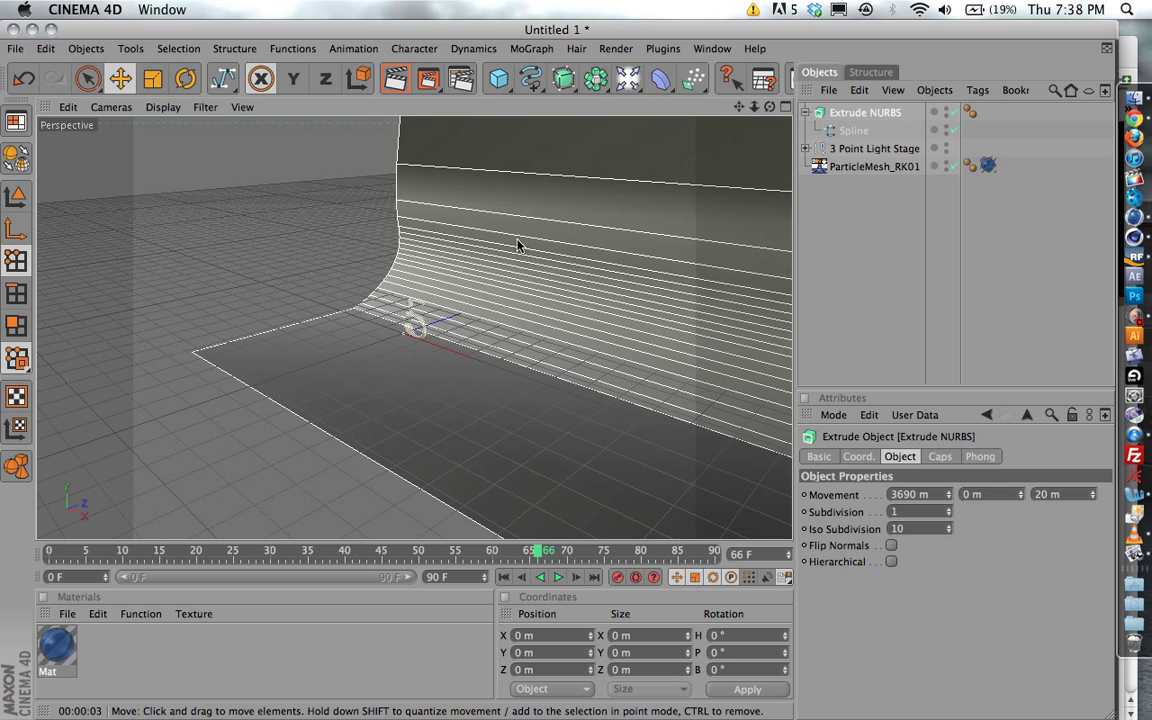
Frame the 5-shaped fluid mesh closely against the backdrop in the Perspective view and render the active view
scroll(518, 245, up, 6)
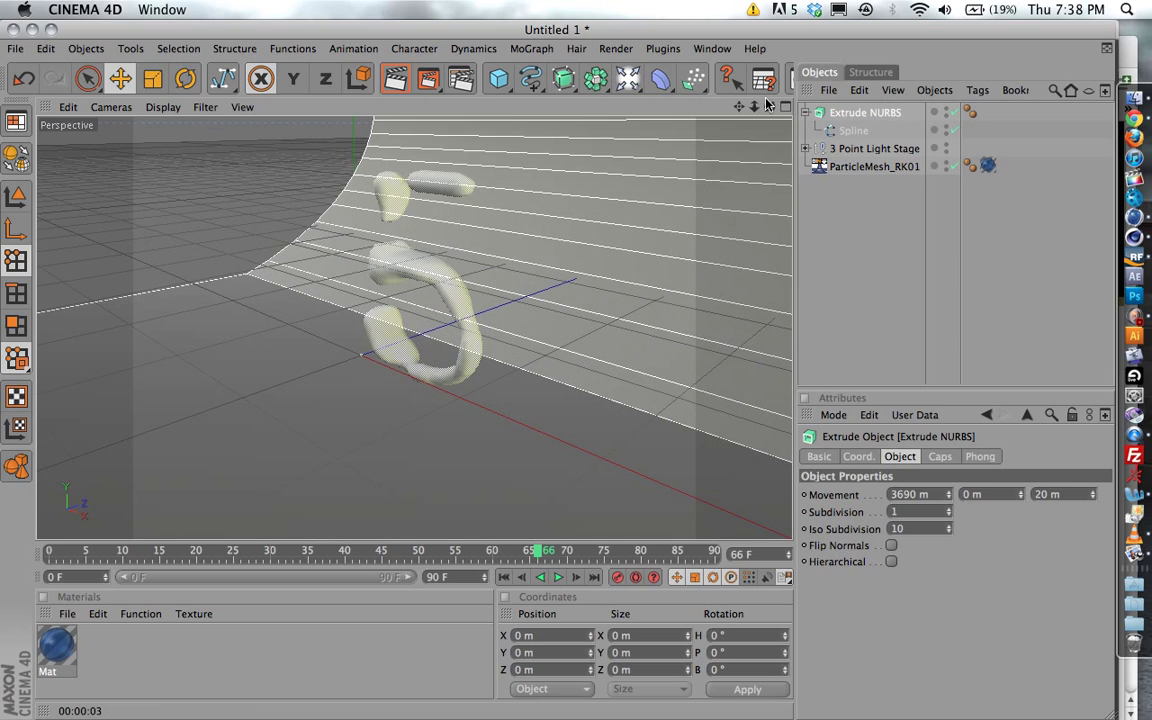
scroll(500, 331, down, 5)
drag(745, 105, 553, 375)
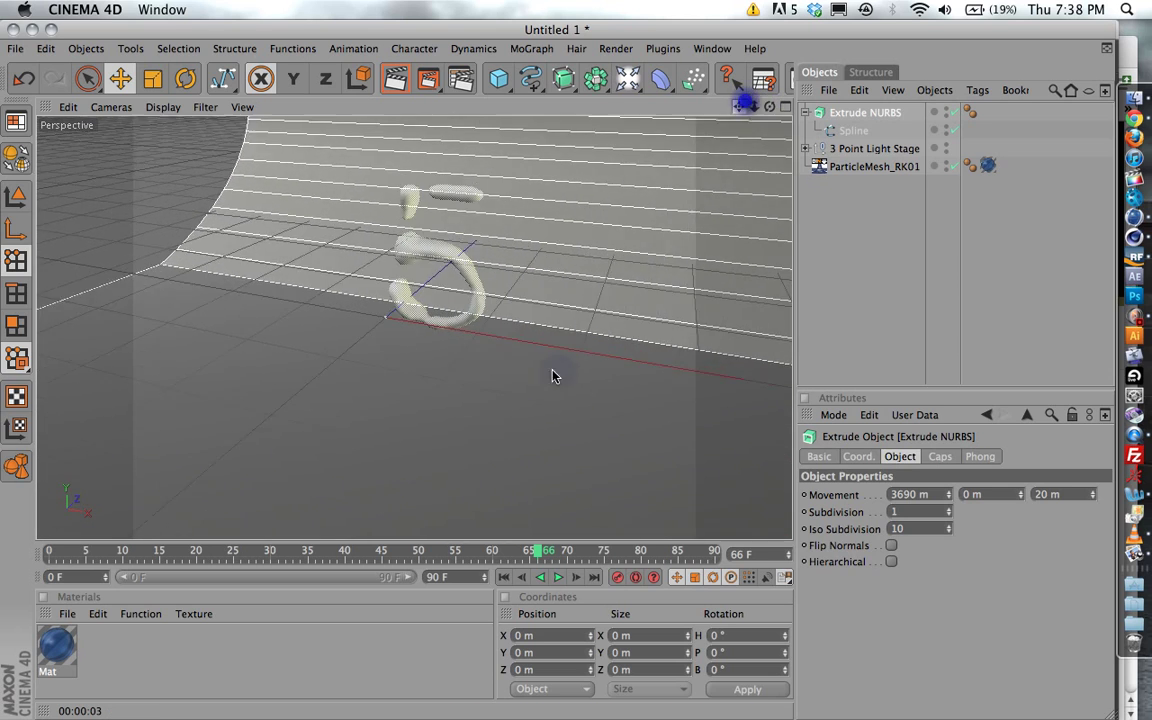
scroll(527, 183, up, 5)
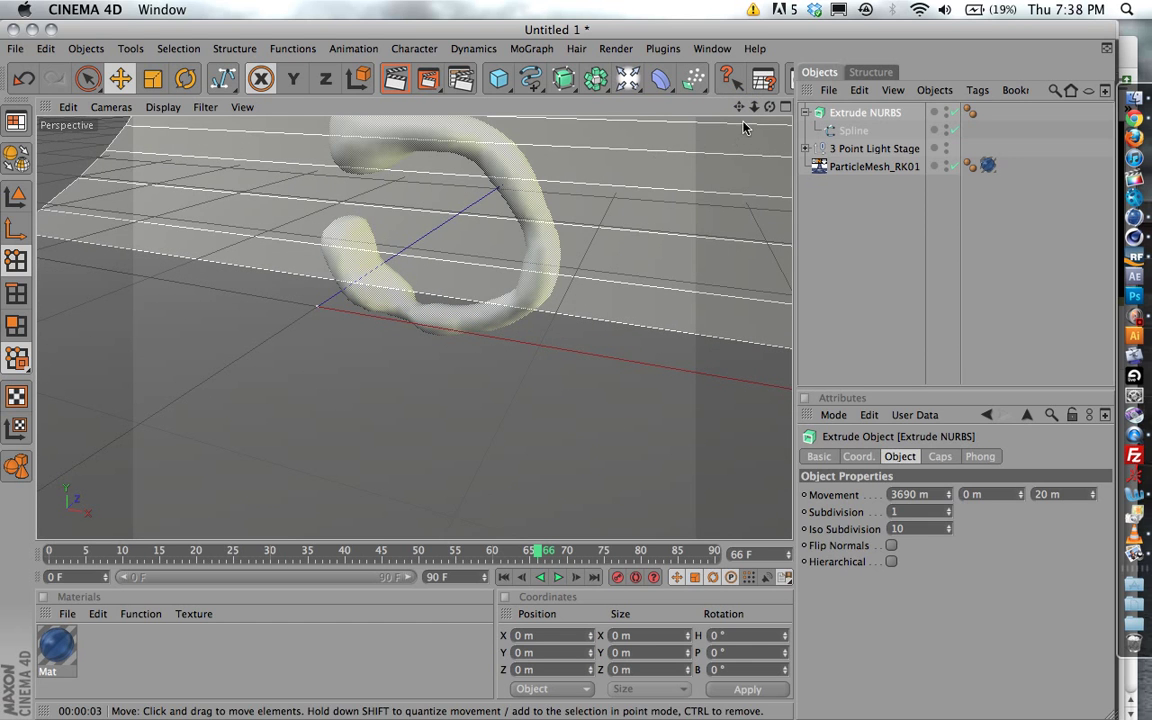
drag(740, 107, 558, 373)
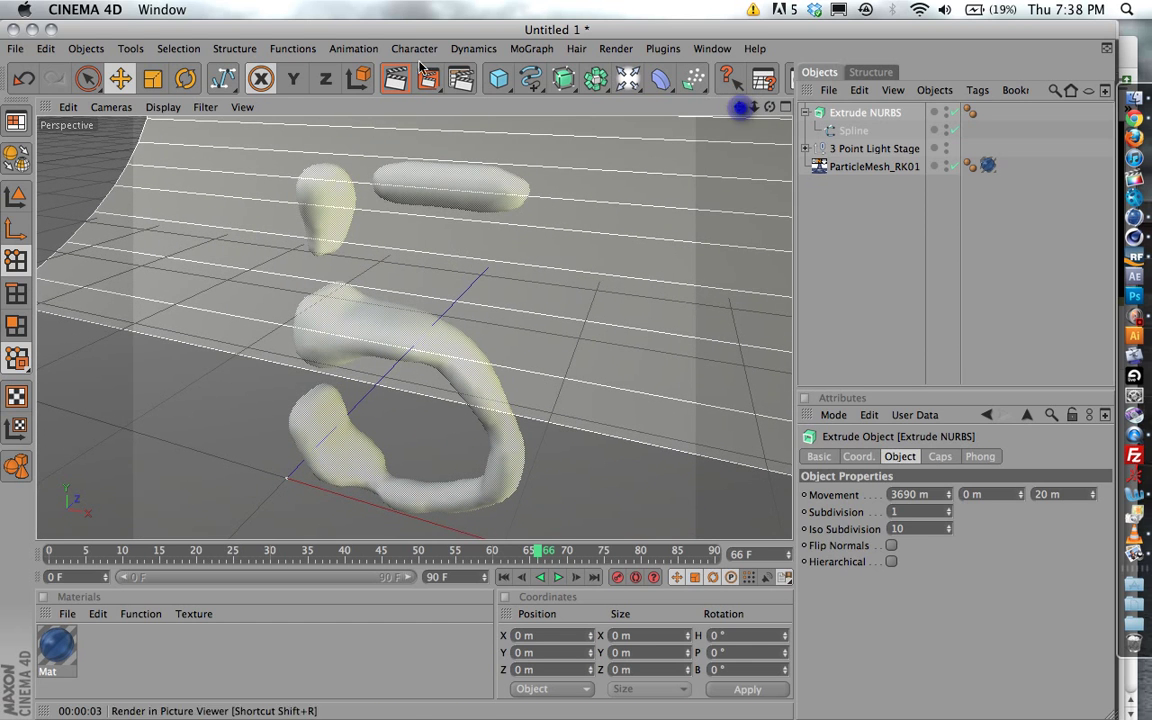
click(396, 79)
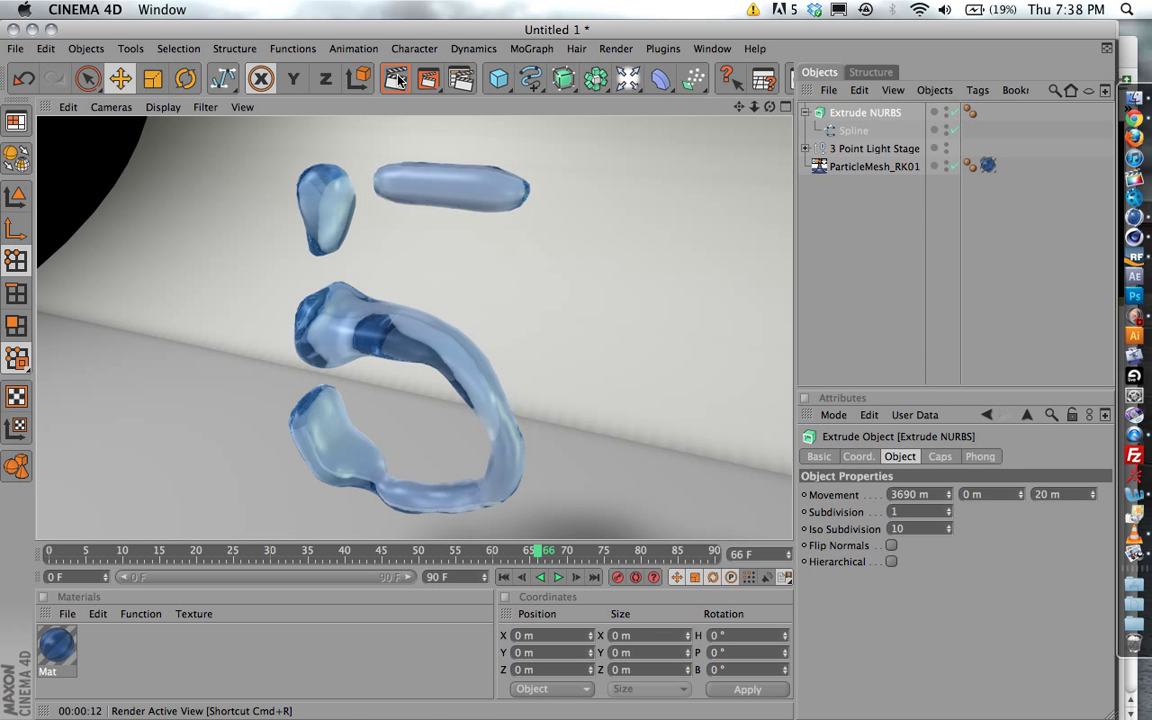
Switch to the Picture Viewer and examine earlier rendered frames of the micro sequences in its history
key(F9)
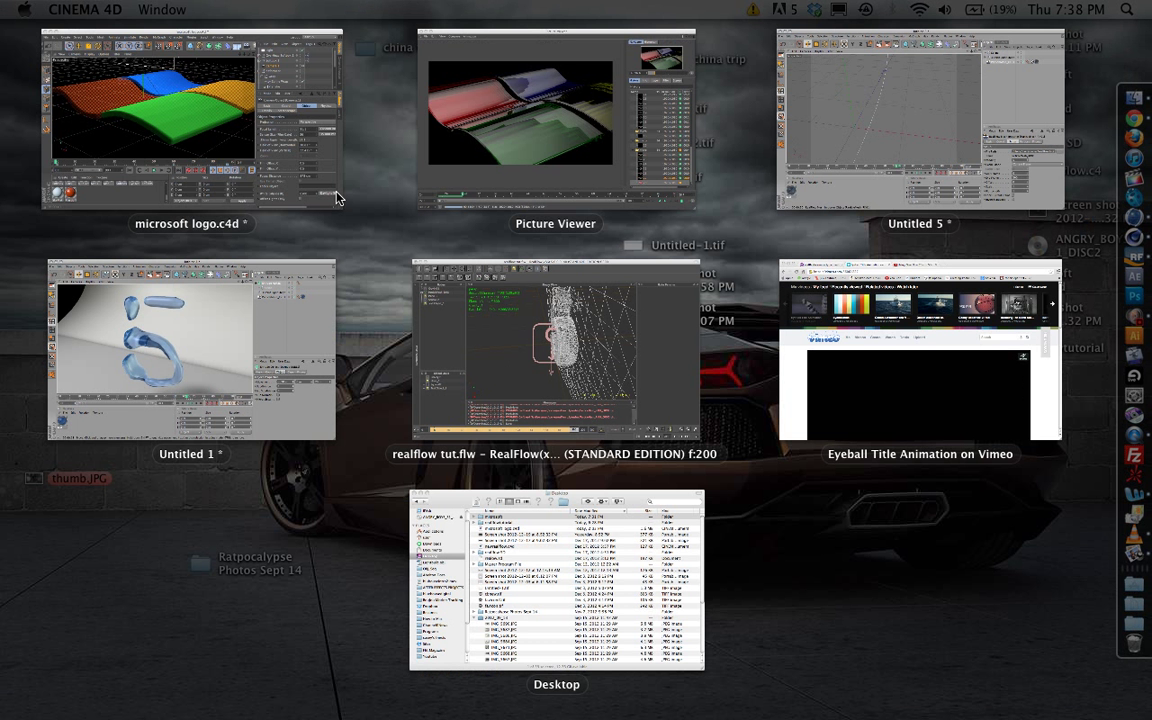
click(457, 150)
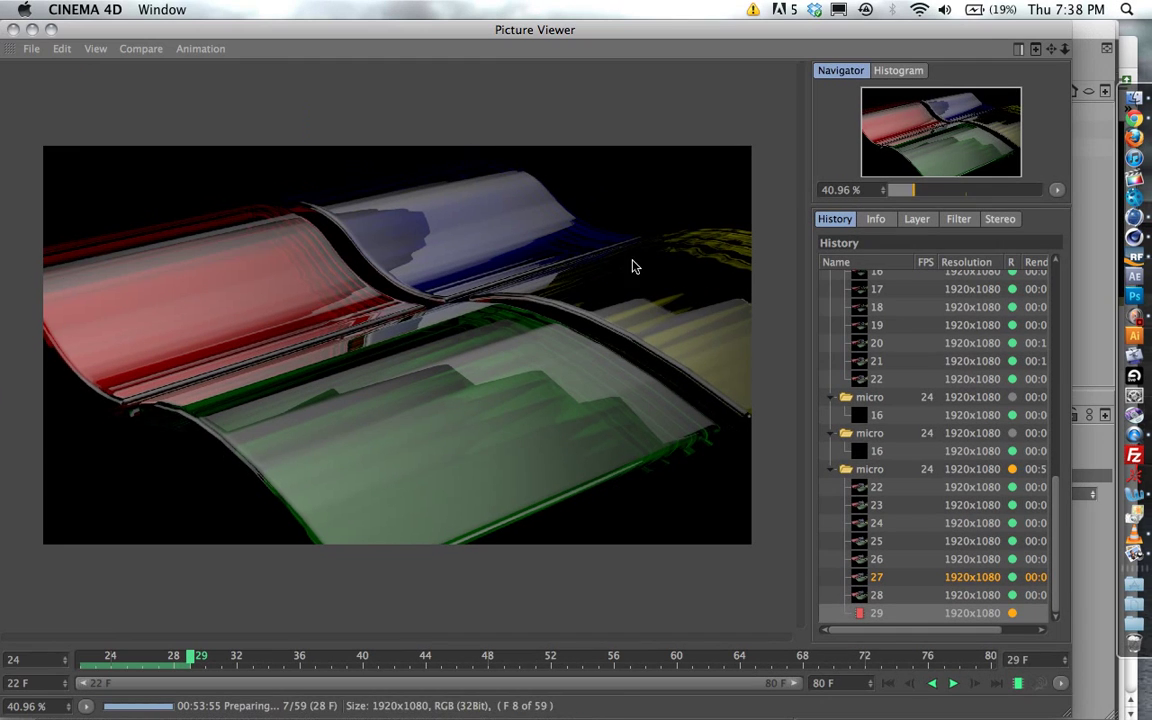
click(887, 343)
scroll(887, 347, up, 10)
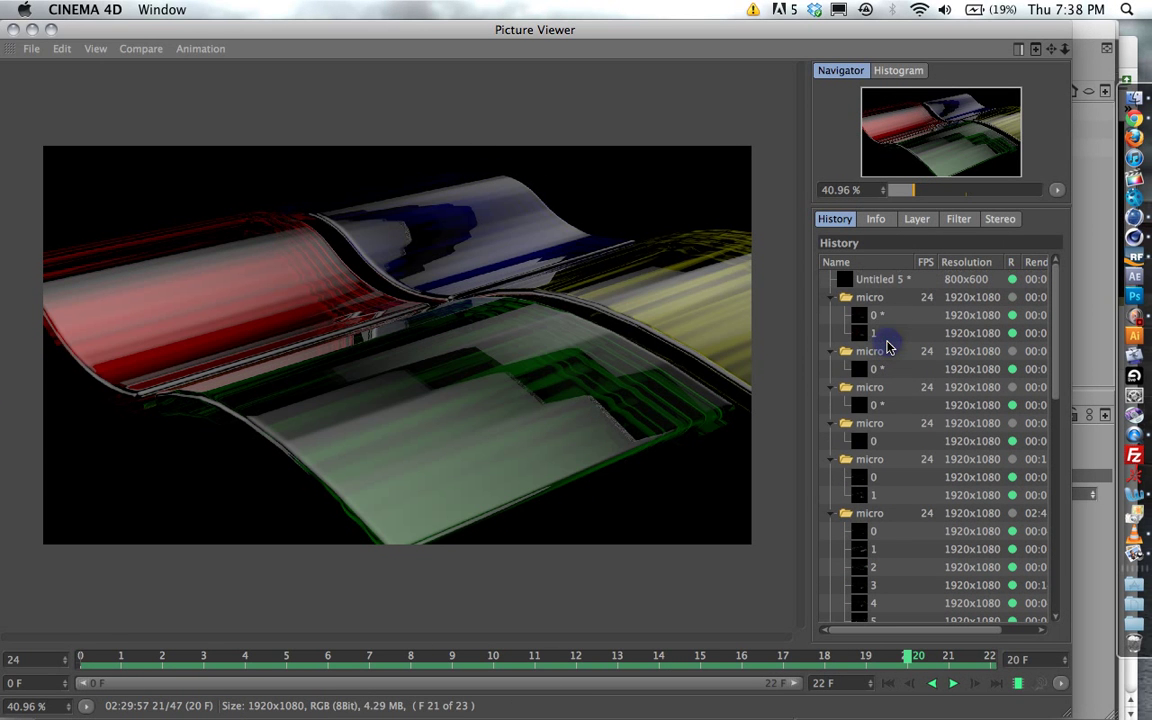
click(884, 514)
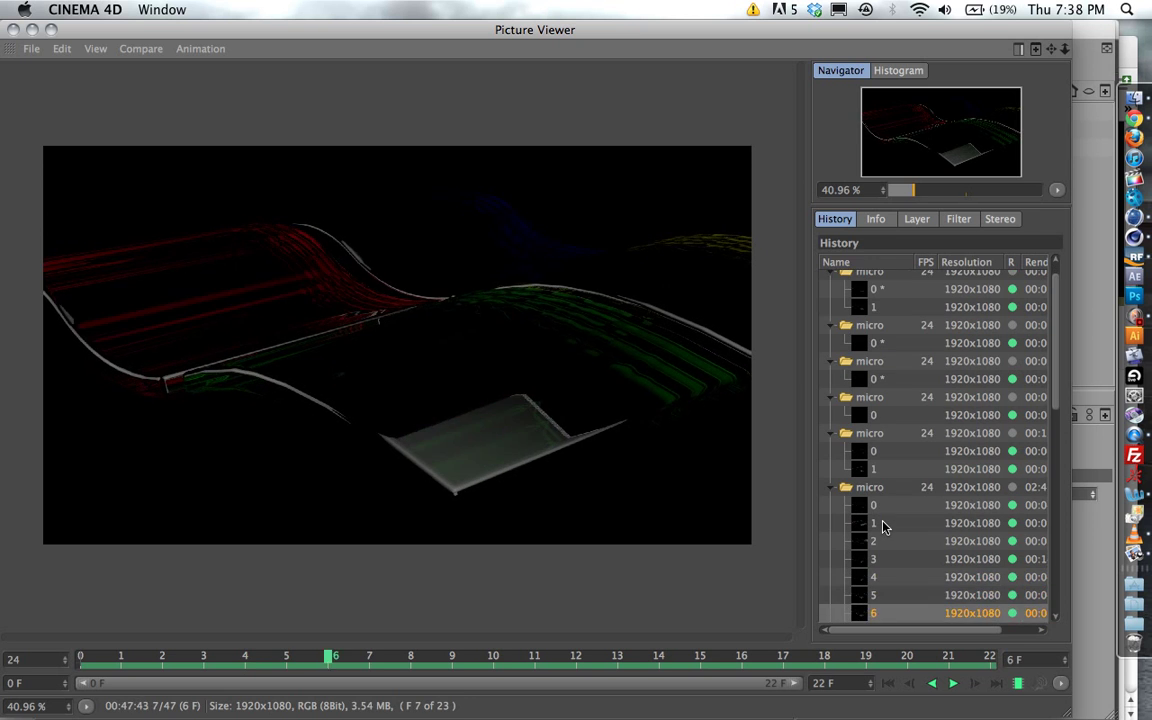